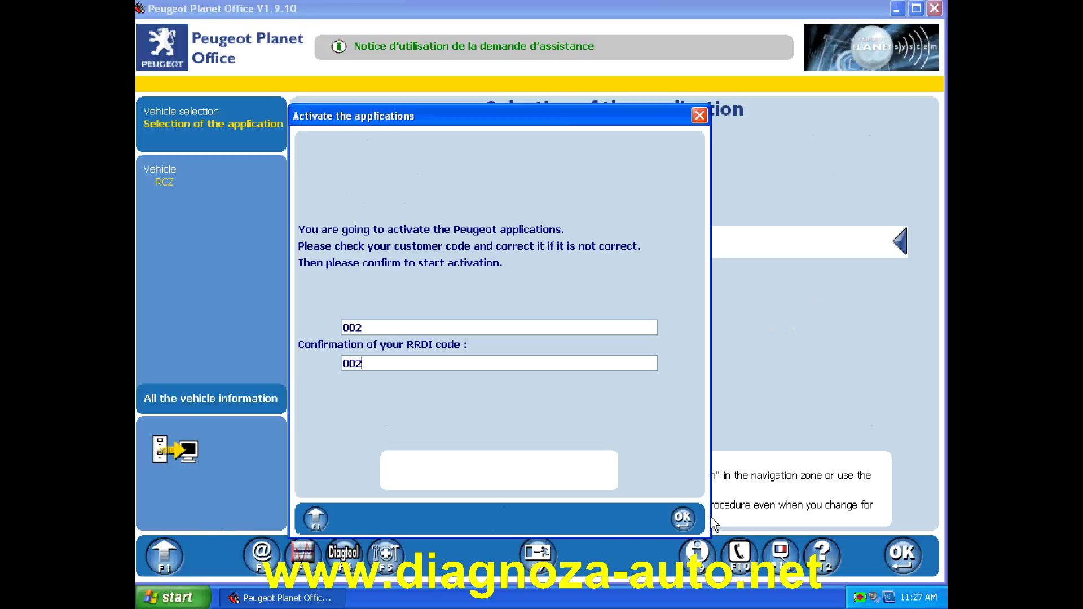
- Confirm the RRDI code to open the manual activation page requesting this PC's activation code
click(659, 522)
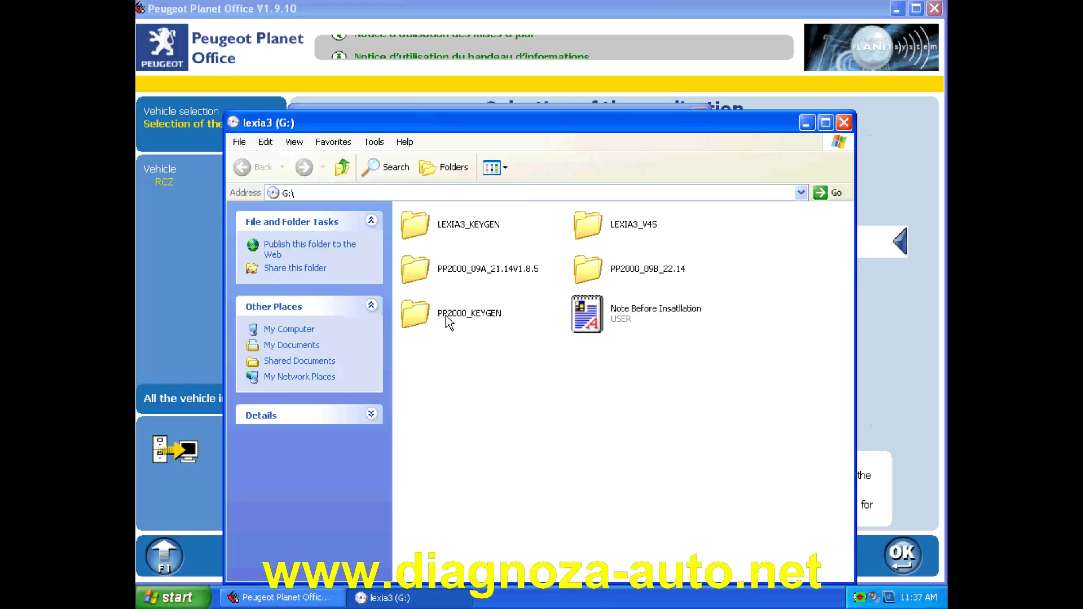
- Run PPS2000_KEYGEN from the PP2000_KEYGEN folder, then close the folder window
double_click(446, 317)
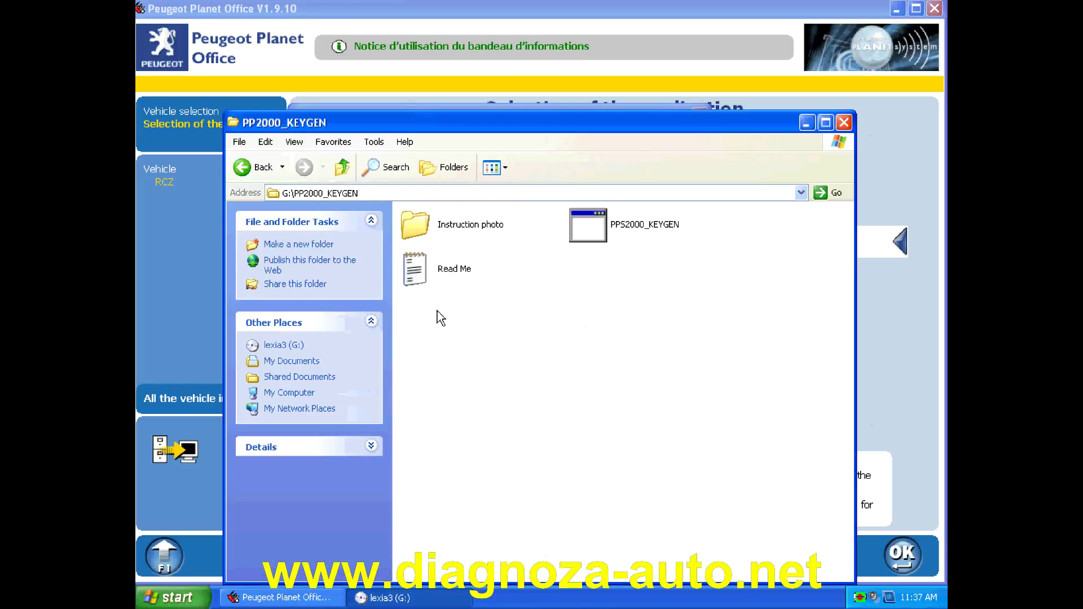
double_click(591, 233)
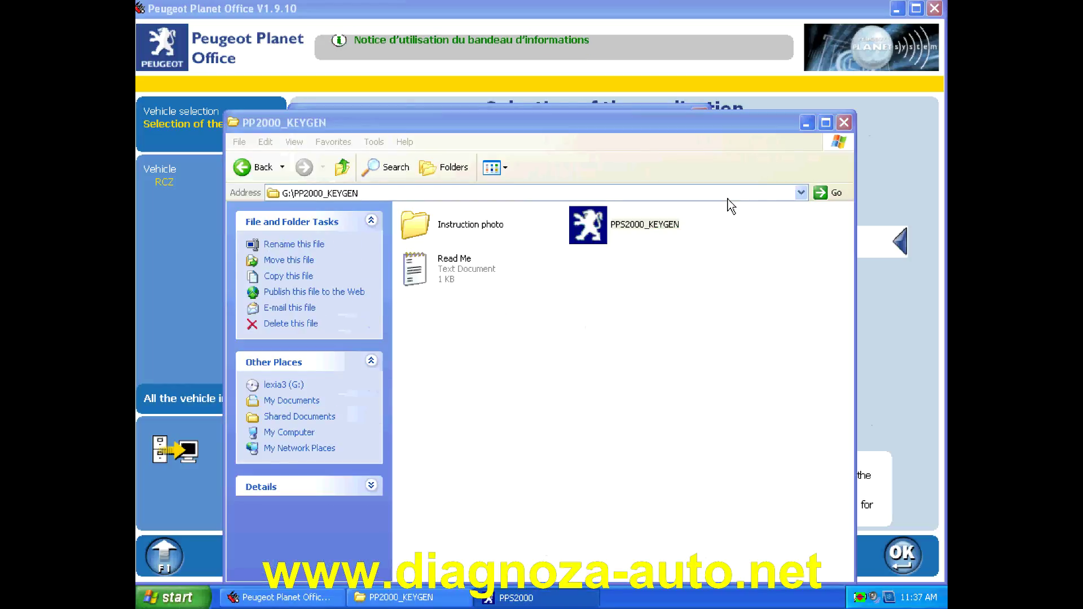
click(845, 123)
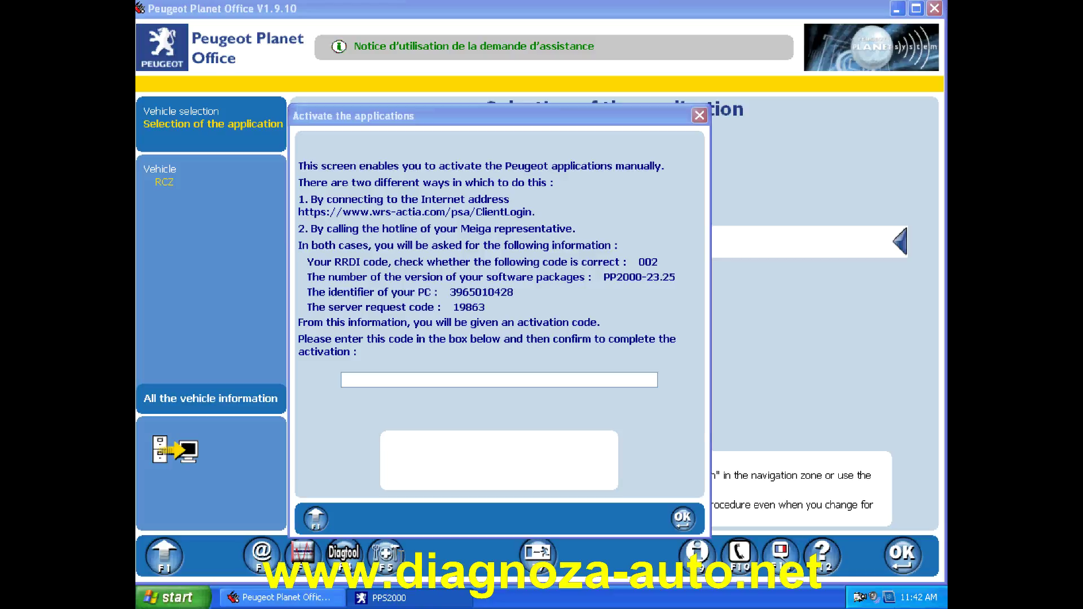
- Copy the generated activation code into the activation box, confirm it, and accept the summary
right_click(562, 553)
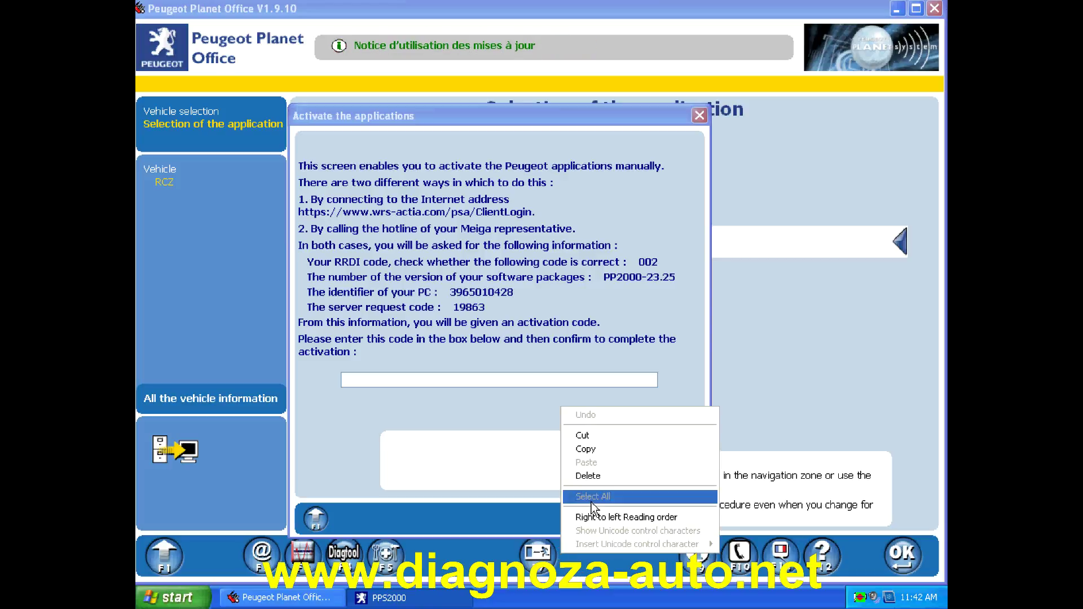
click(599, 457)
right_click(525, 383)
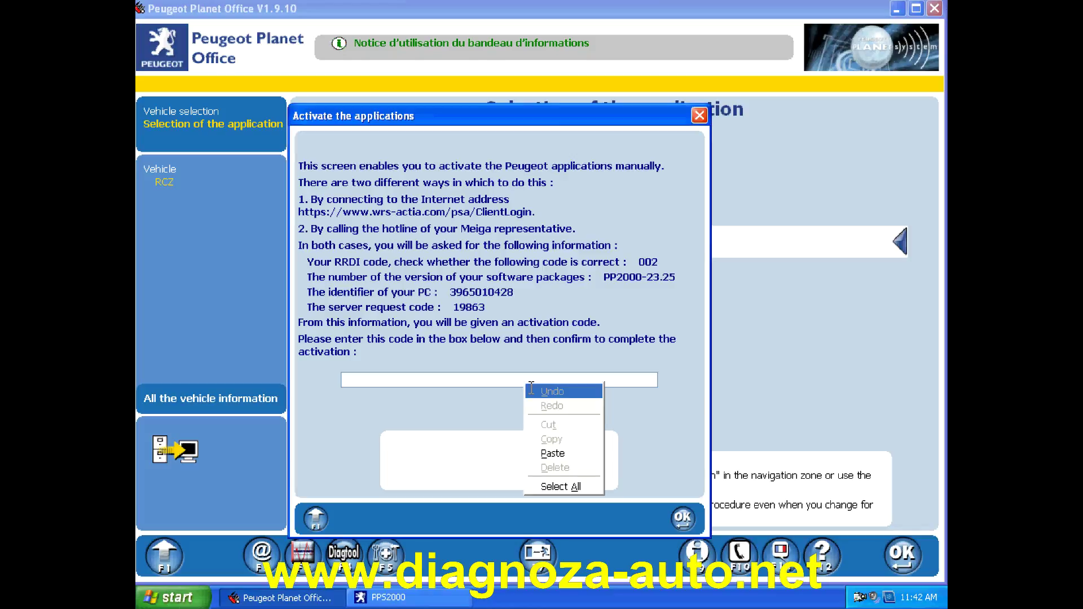
click(553, 453)
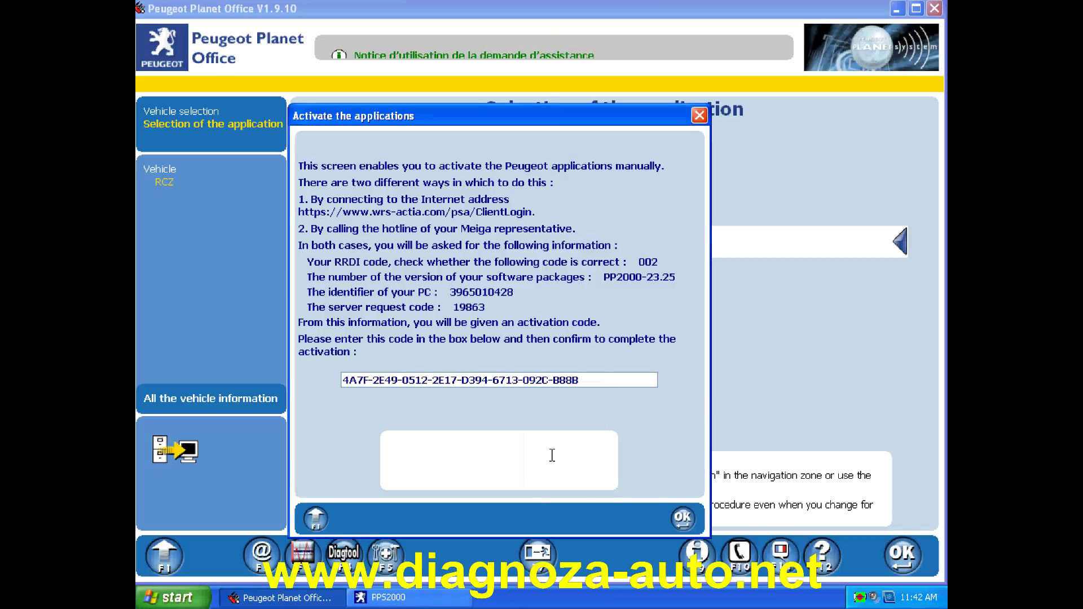
click(683, 519)
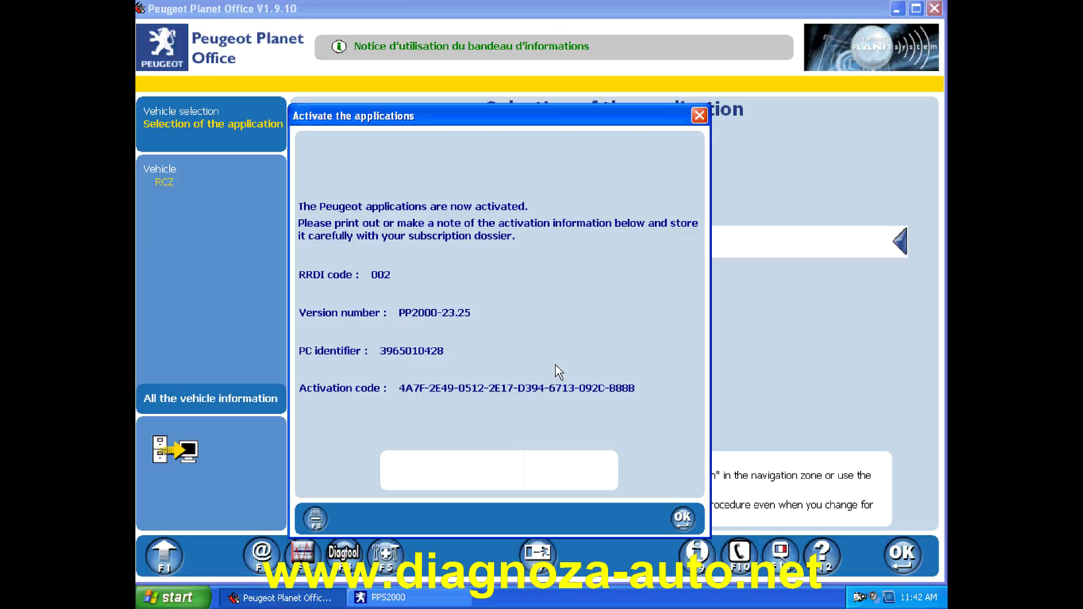
click(682, 519)
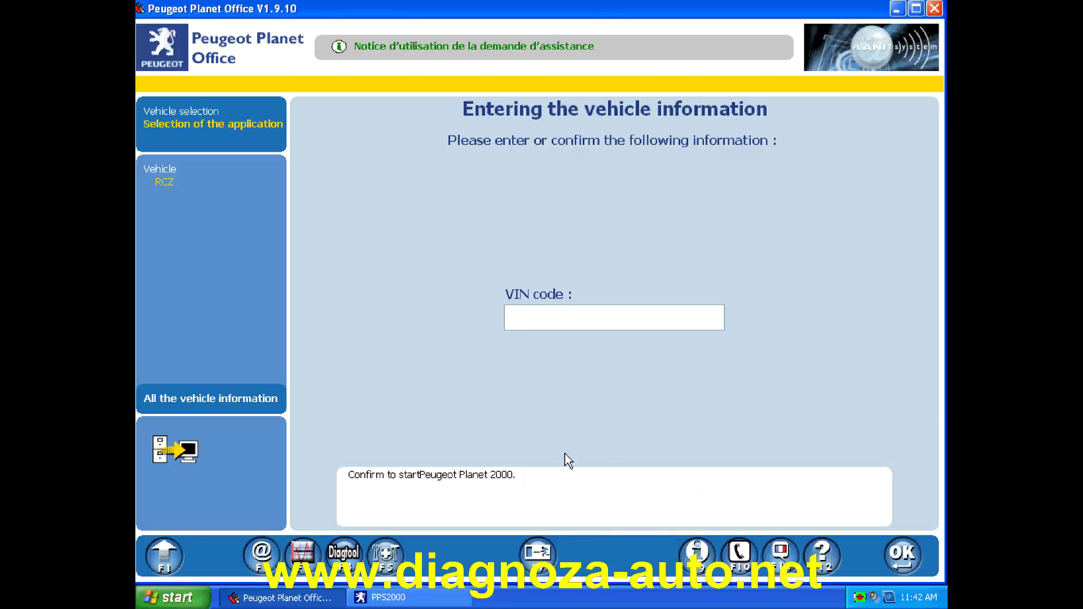
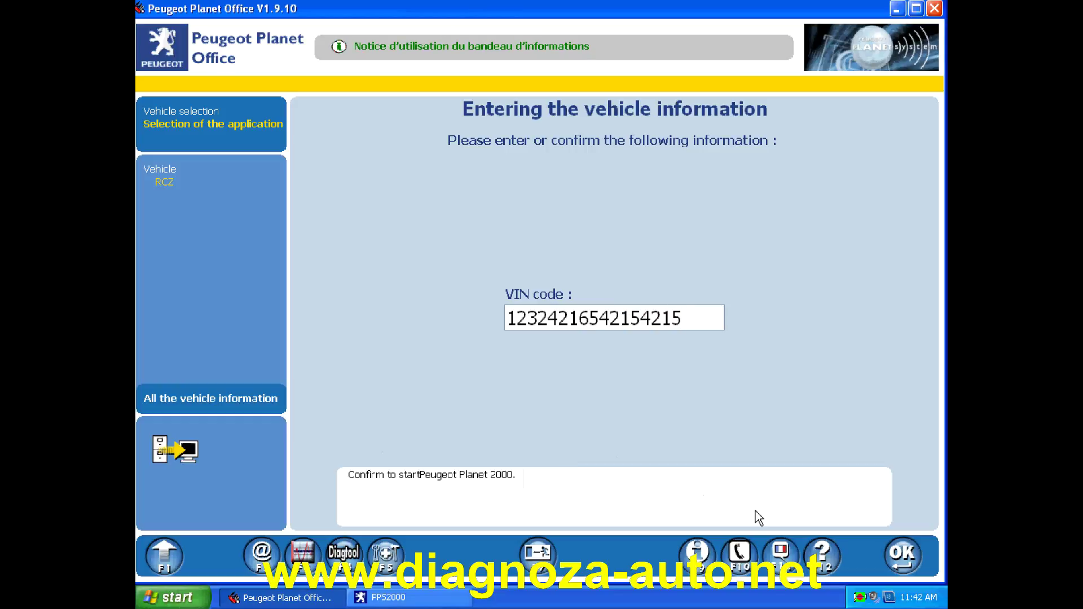
click(896, 564)
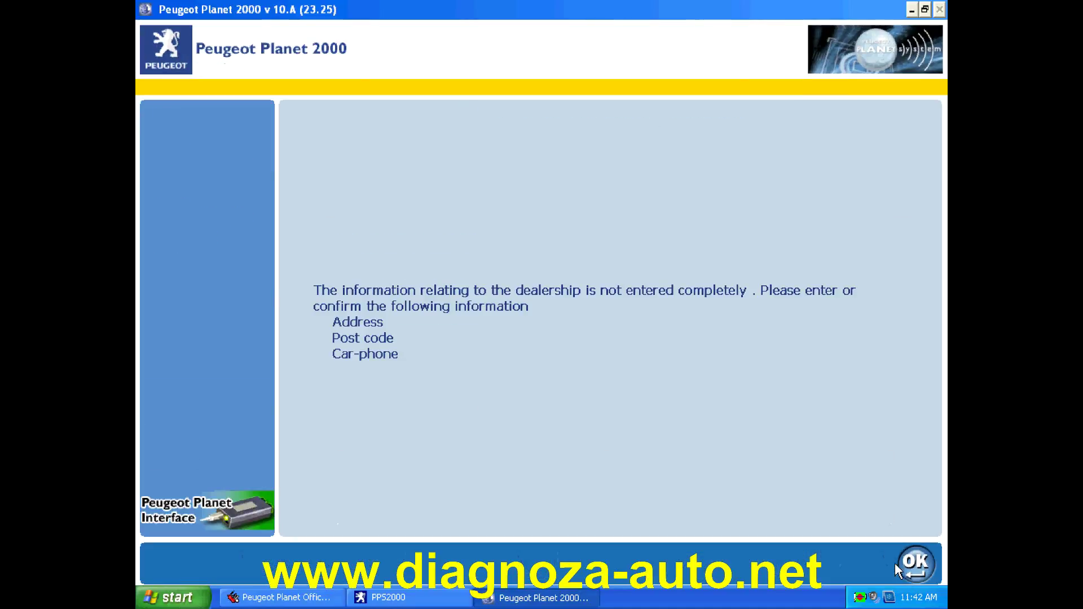
- Acknowledge the incomplete-details message and enter the dealership name 'f1523'
click(915, 564)
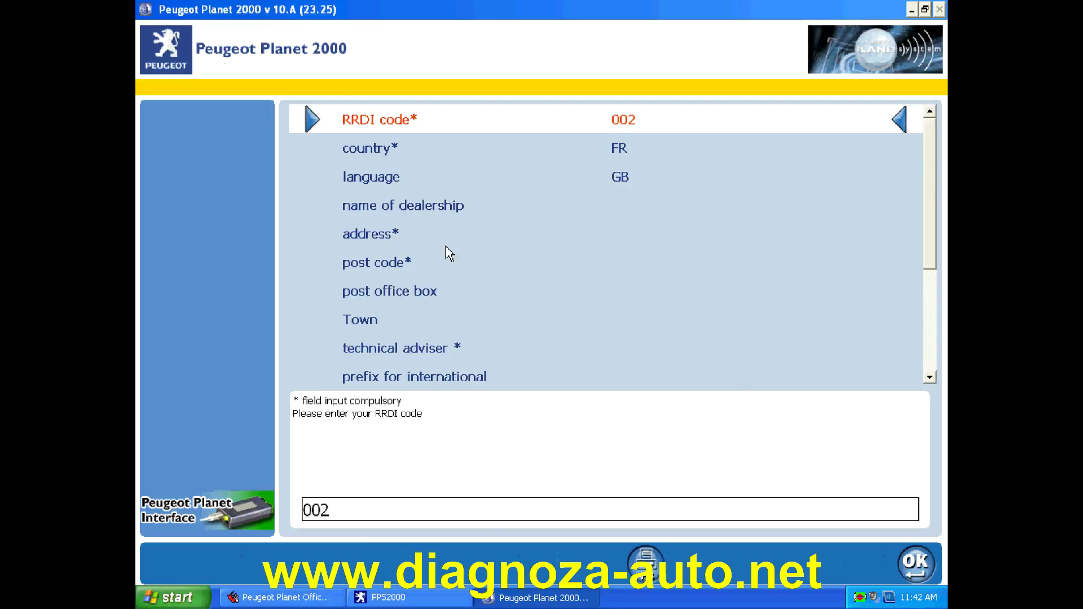
click(447, 240)
click(473, 208)
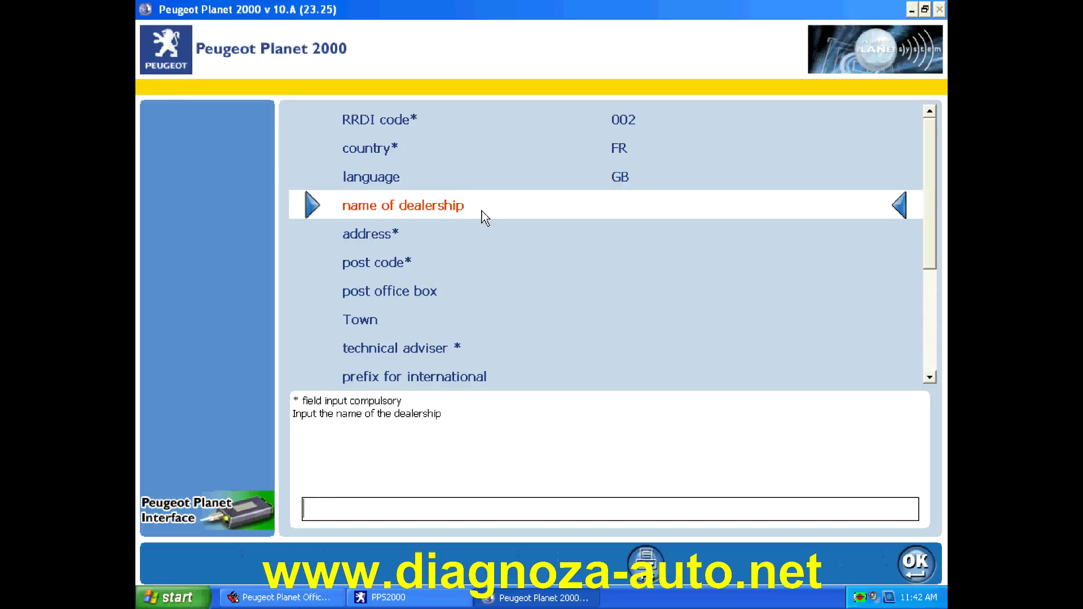
text(f1523)
click(922, 562)
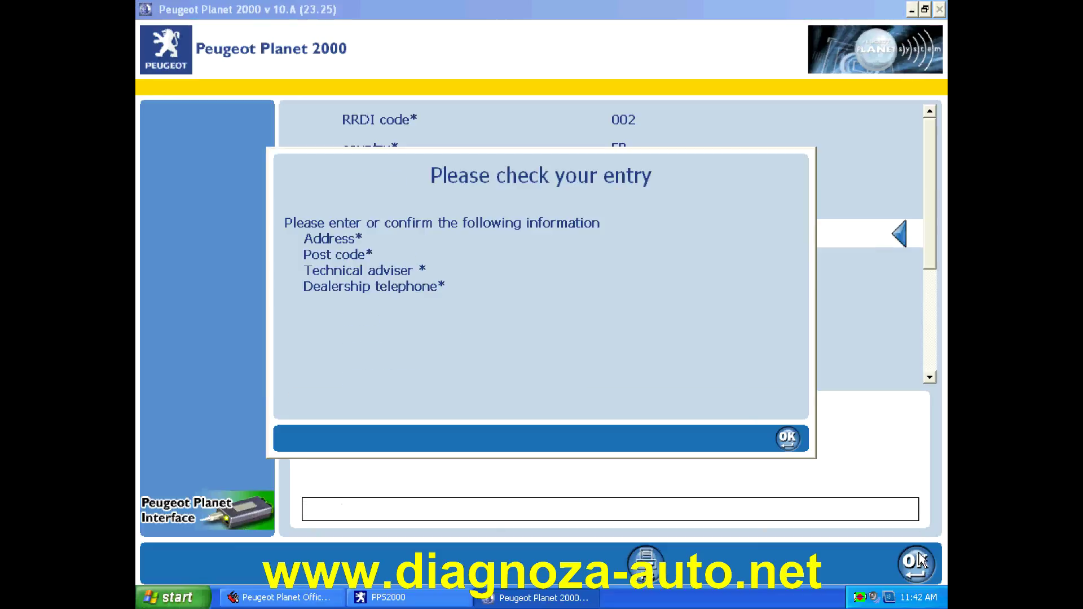
- Fill in the dealership address and post code
click(788, 440)
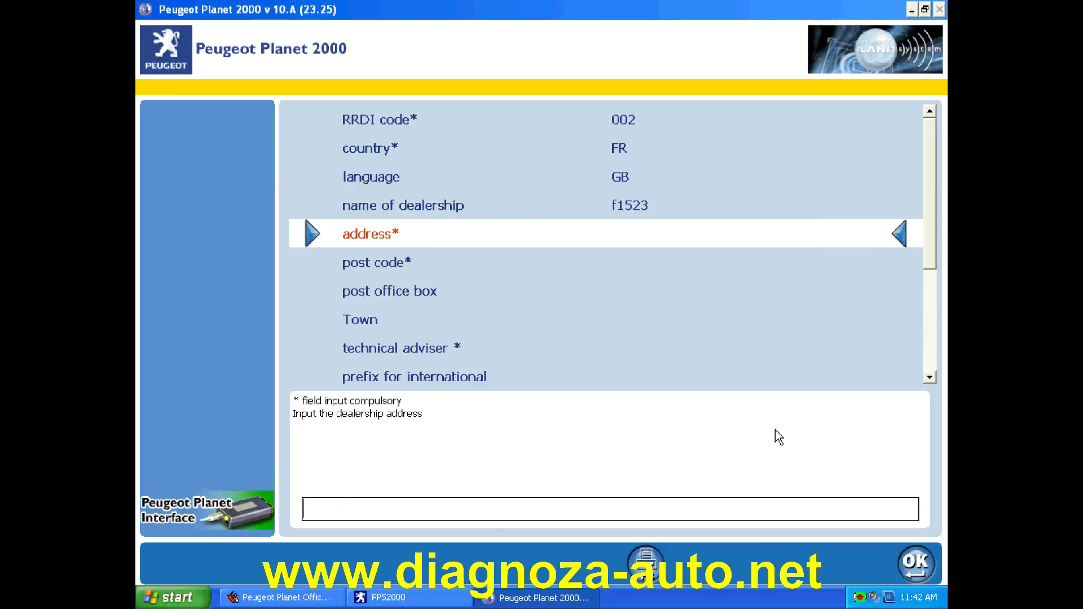
text(d)
text(hengzheng)
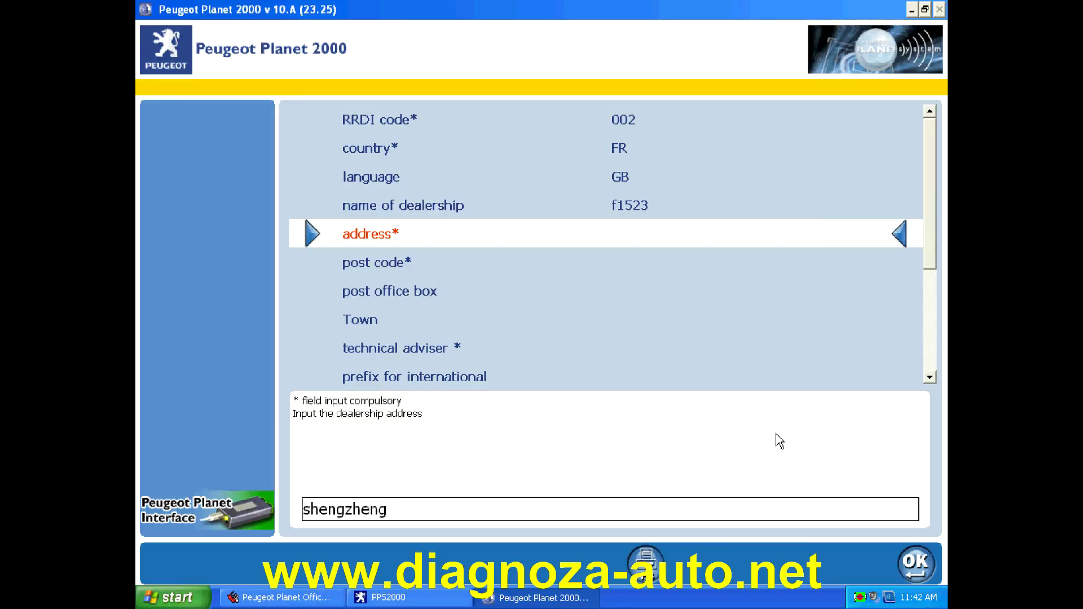
click(916, 564)
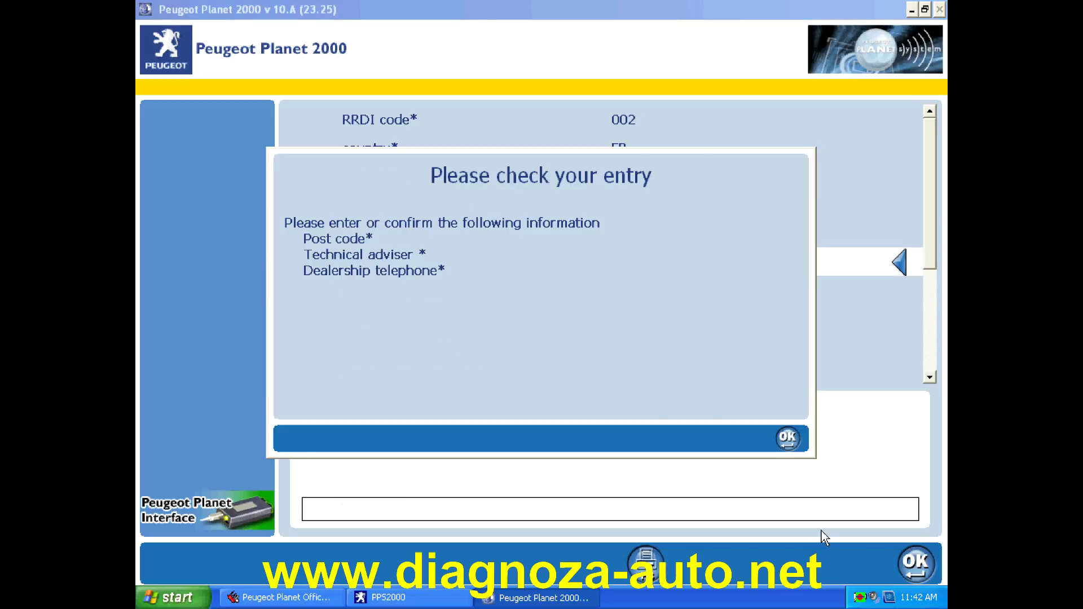
click(778, 437)
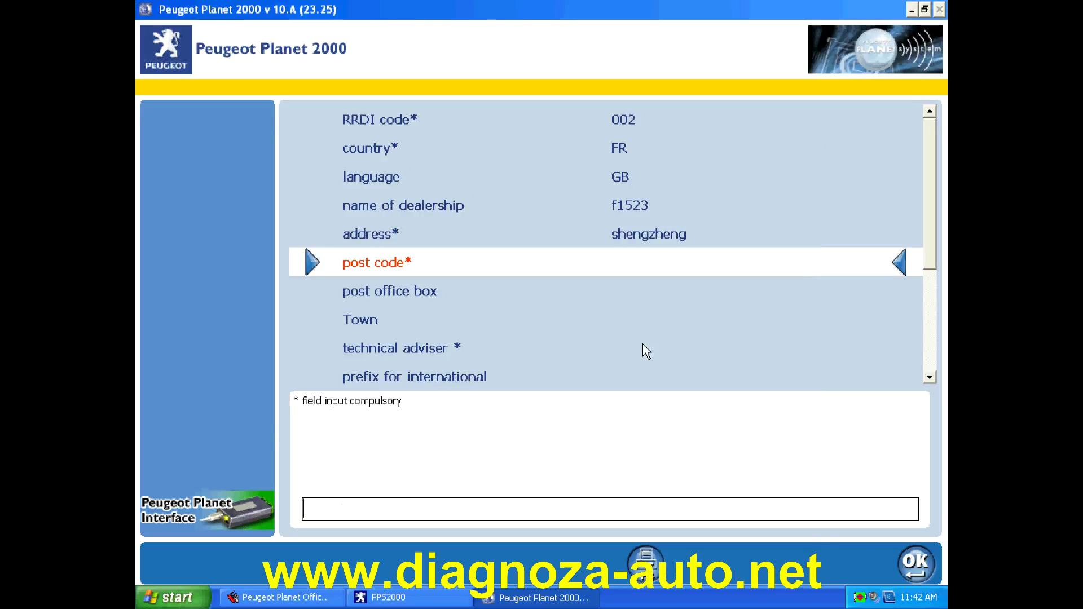
text(164215465)
click(915, 564)
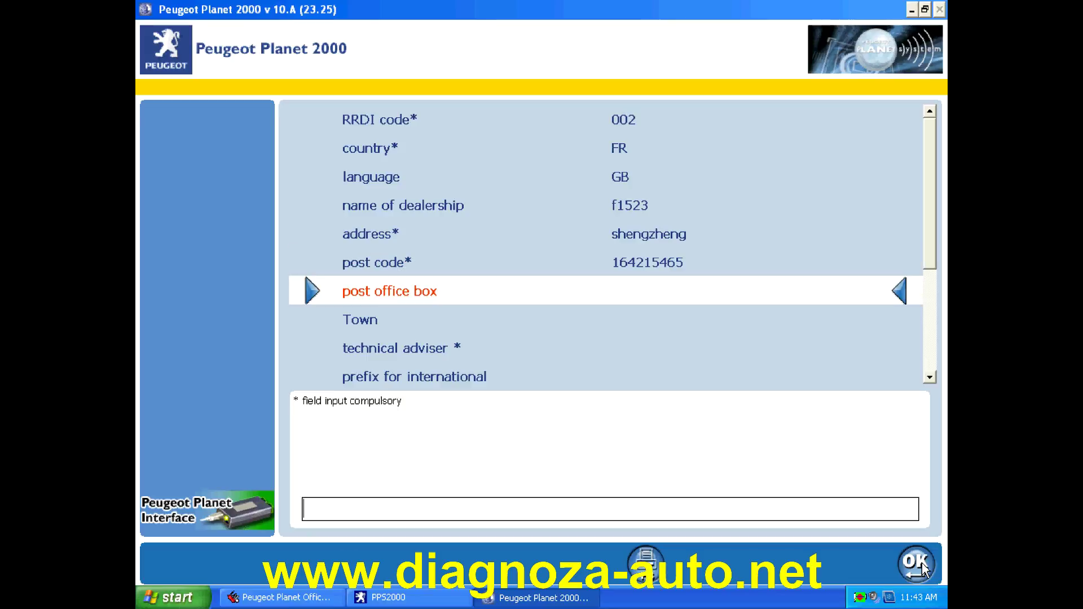
- Enter the post office box number and the town 'shenzhen'
click(787, 439)
text(444851)
key(Return)
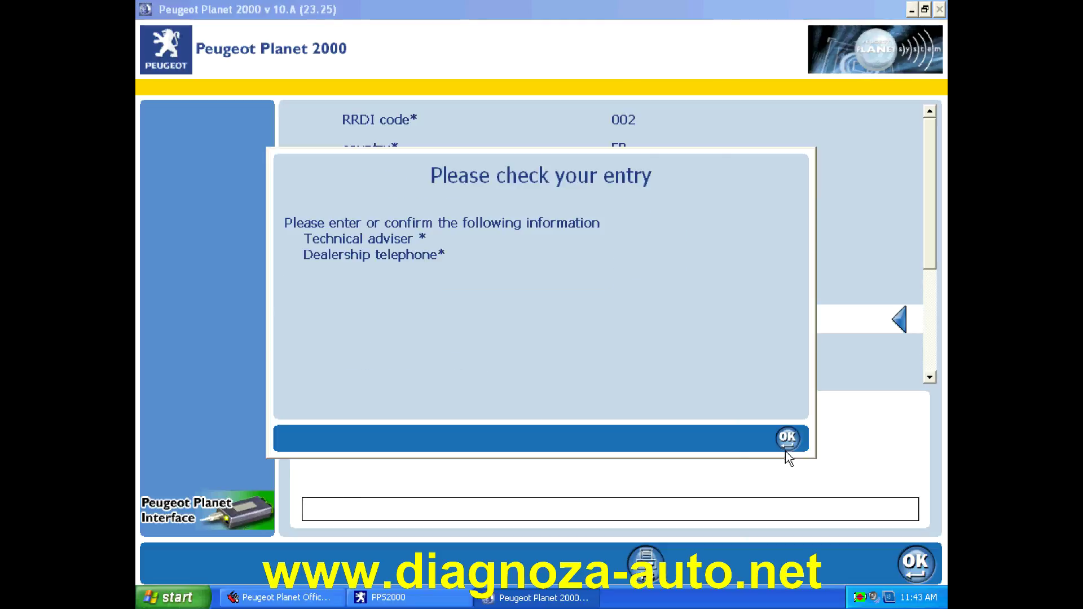
click(790, 439)
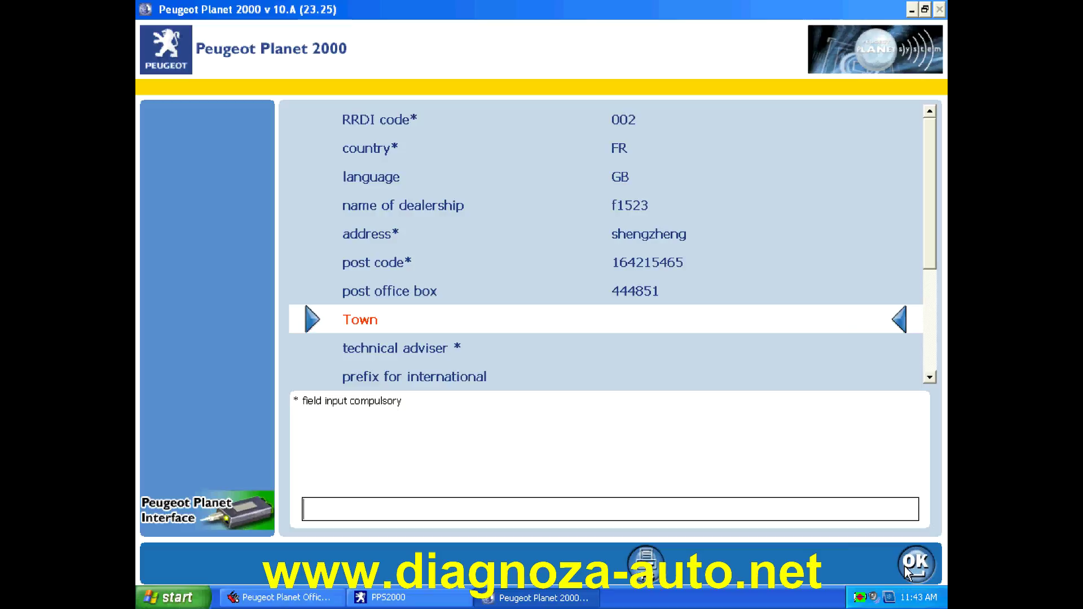
text(shenzhen)
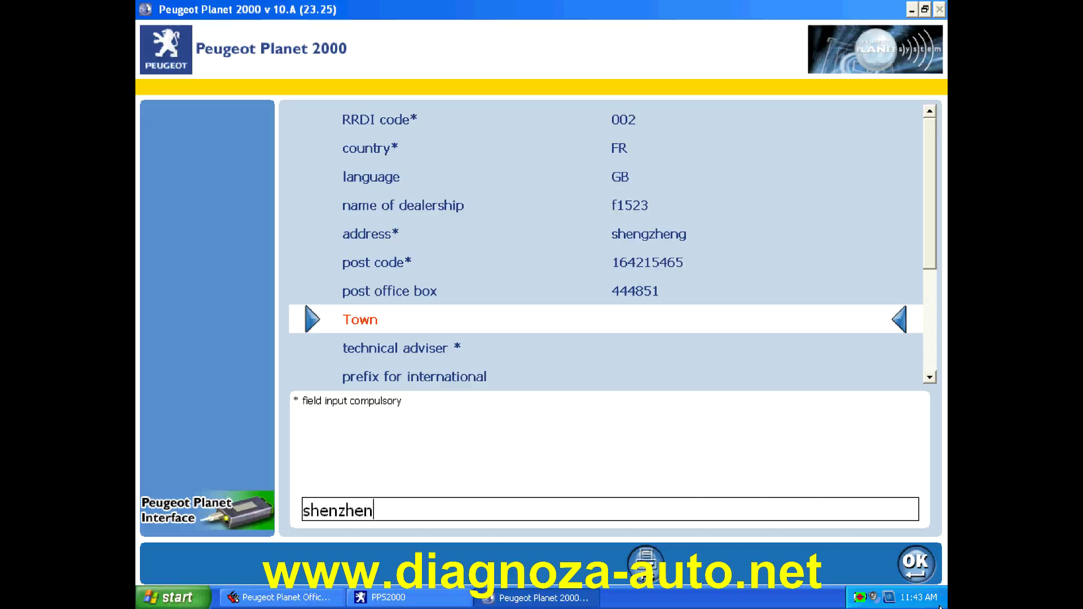
click(919, 565)
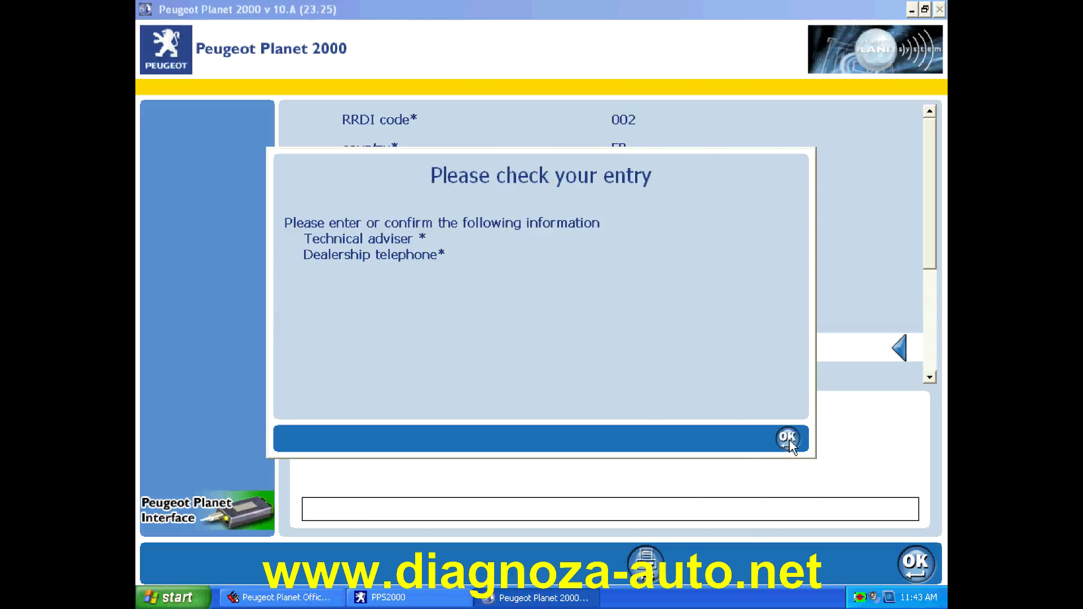
click(789, 441)
- Fill in the technical adviser, international prefix 4565 and the dealership telephone number
text(fkayhdfdfh)
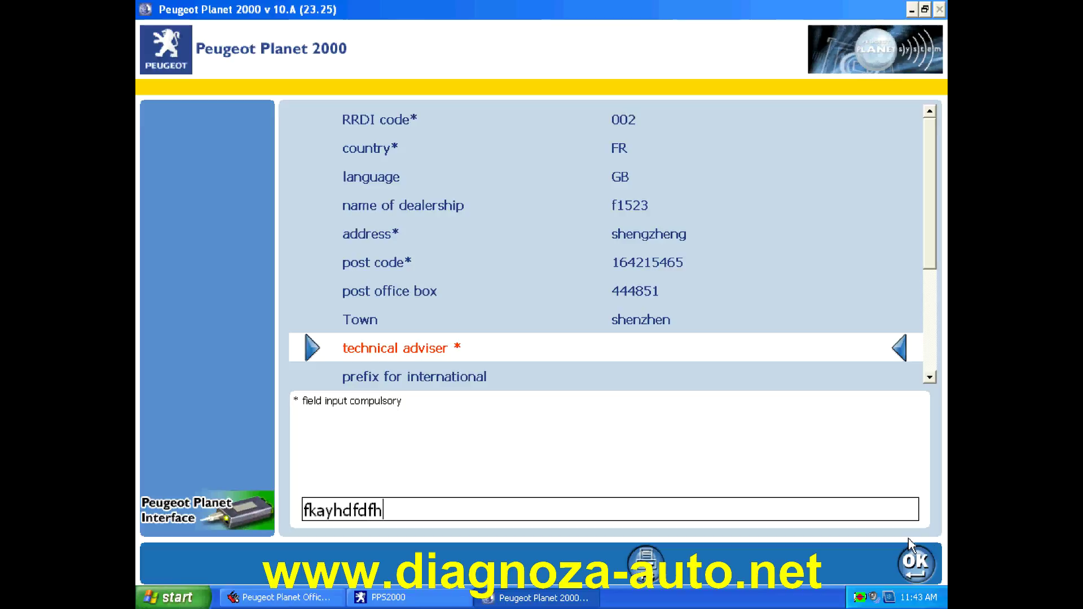
click(915, 561)
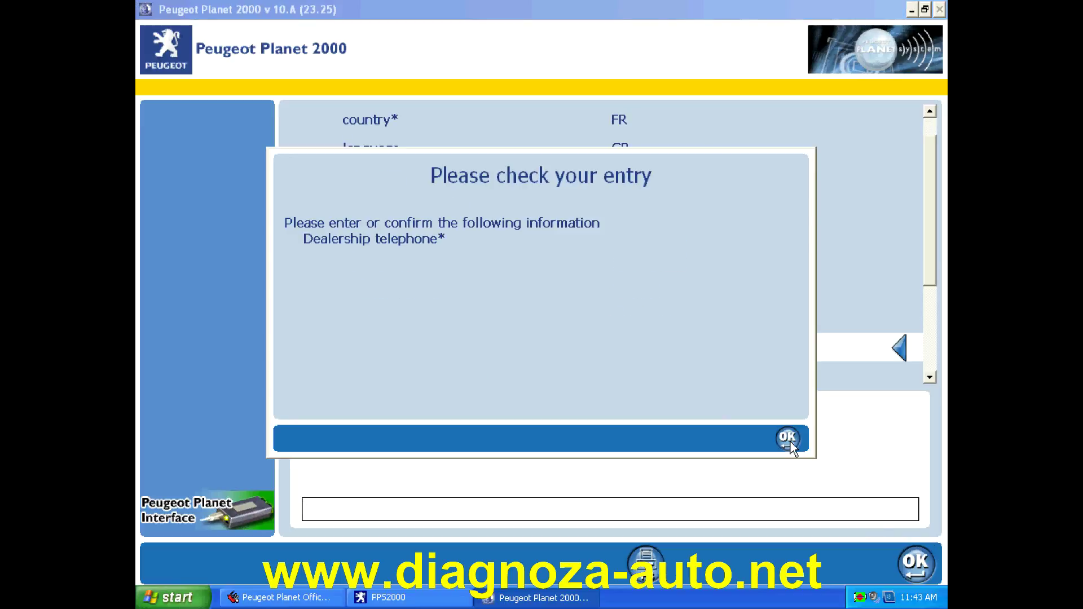
click(788, 439)
text(4565)
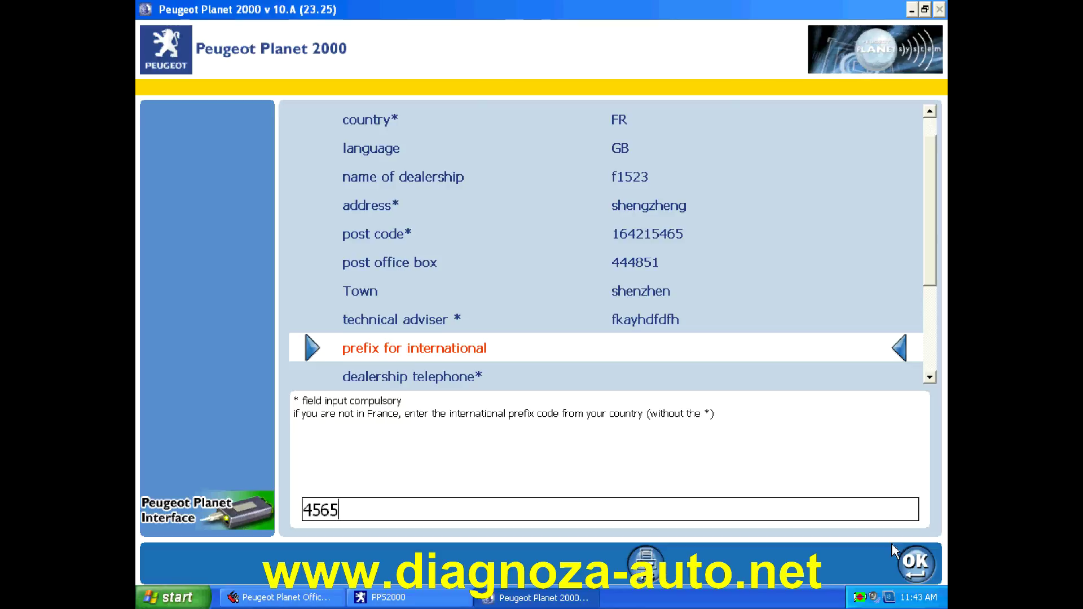
click(916, 561)
click(916, 561)
click(790, 443)
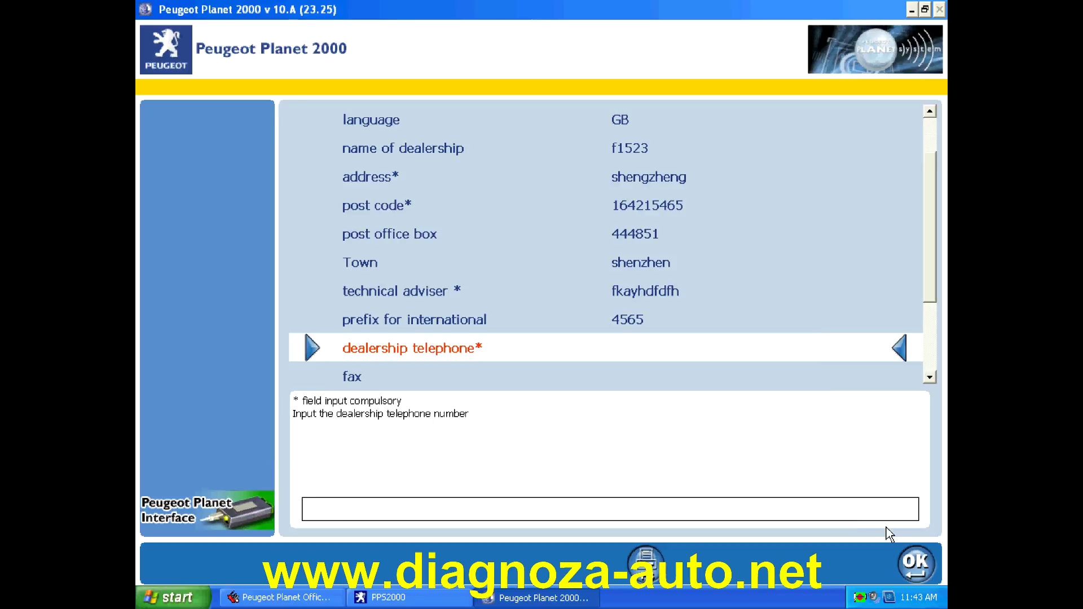
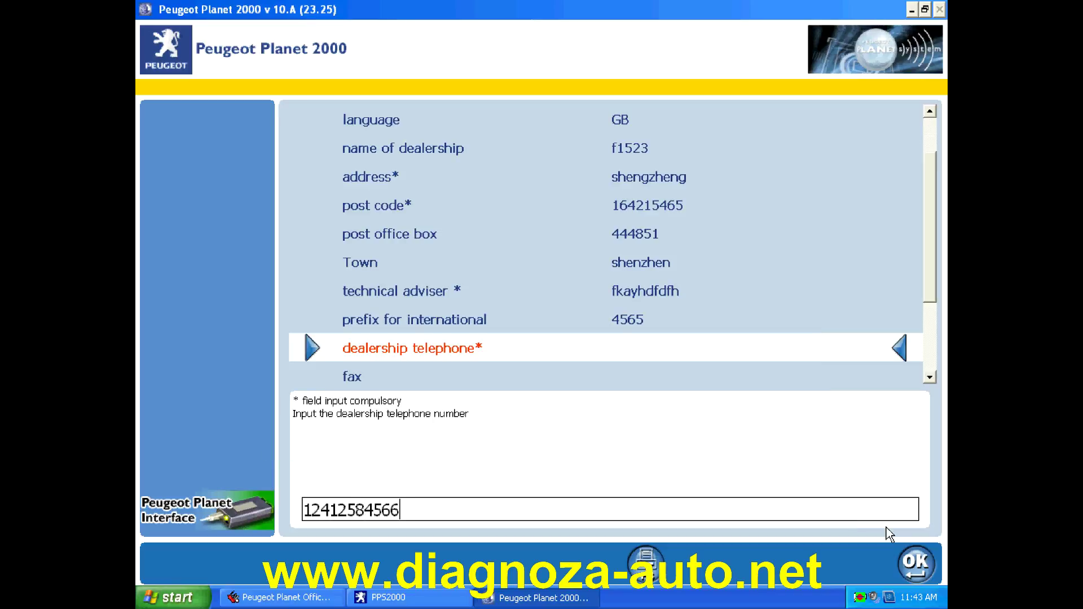
click(916, 565)
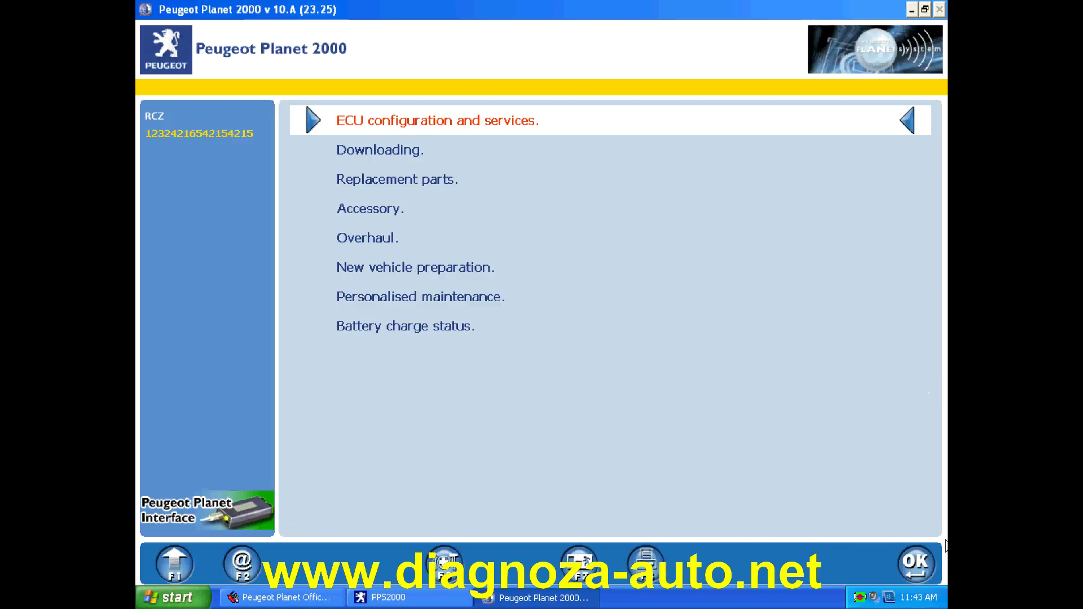
- Open ECU configuration and services and choose Test by ECU to list system categories
click(925, 561)
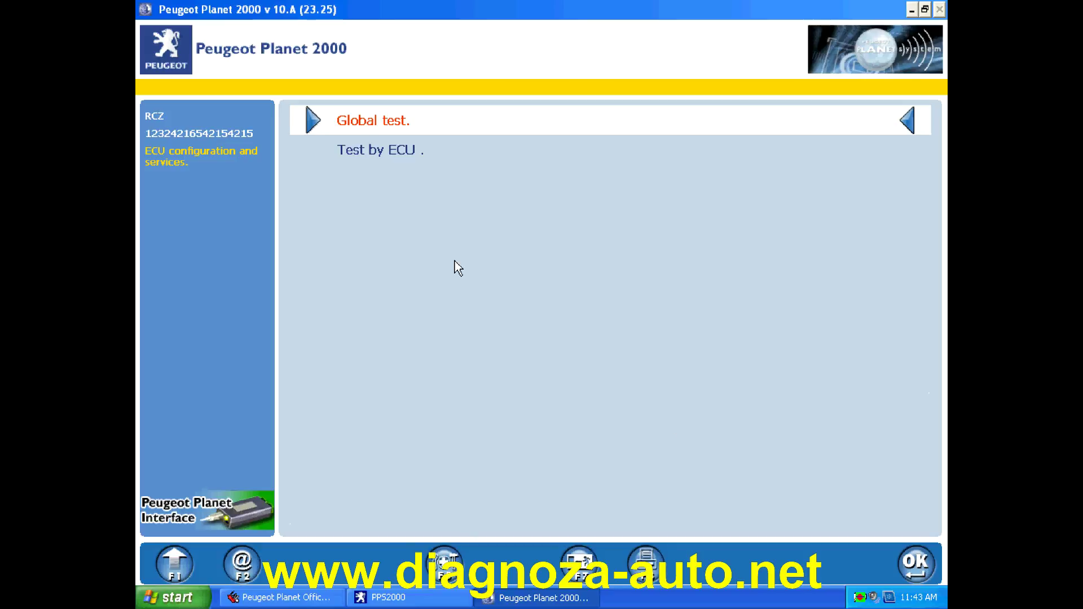
click(397, 151)
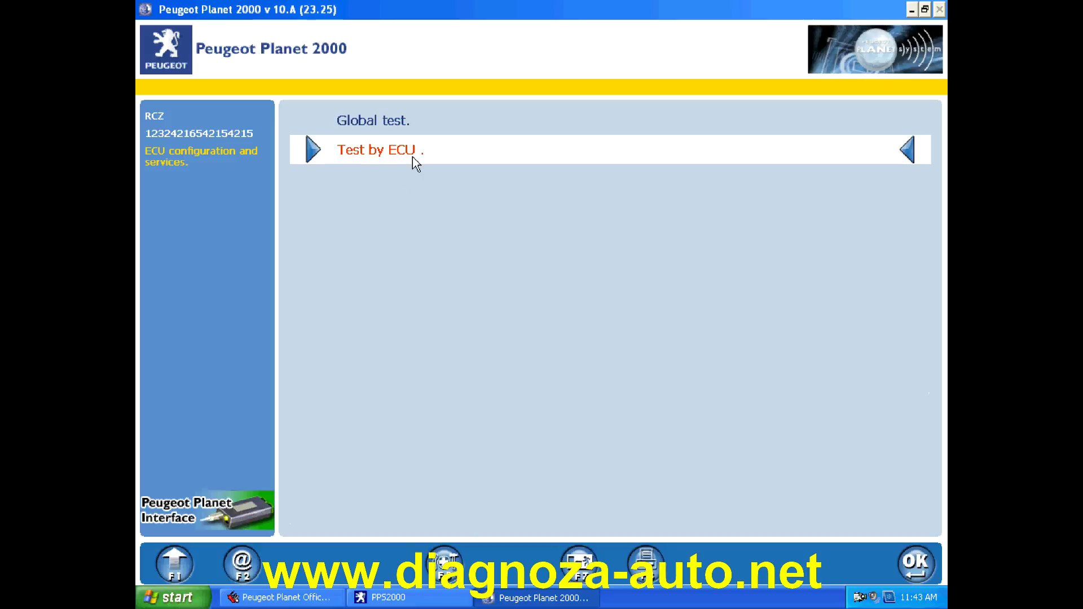
click(916, 562)
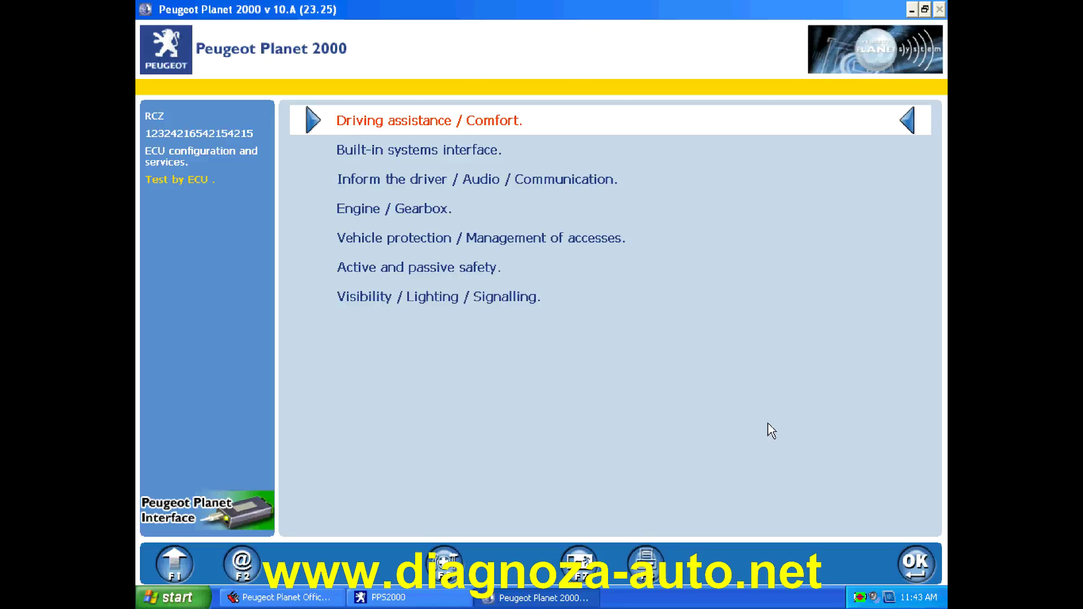
- Choose Engine / Gearbox and interrogate the Engine ECU after confirming the connection checks
click(416, 217)
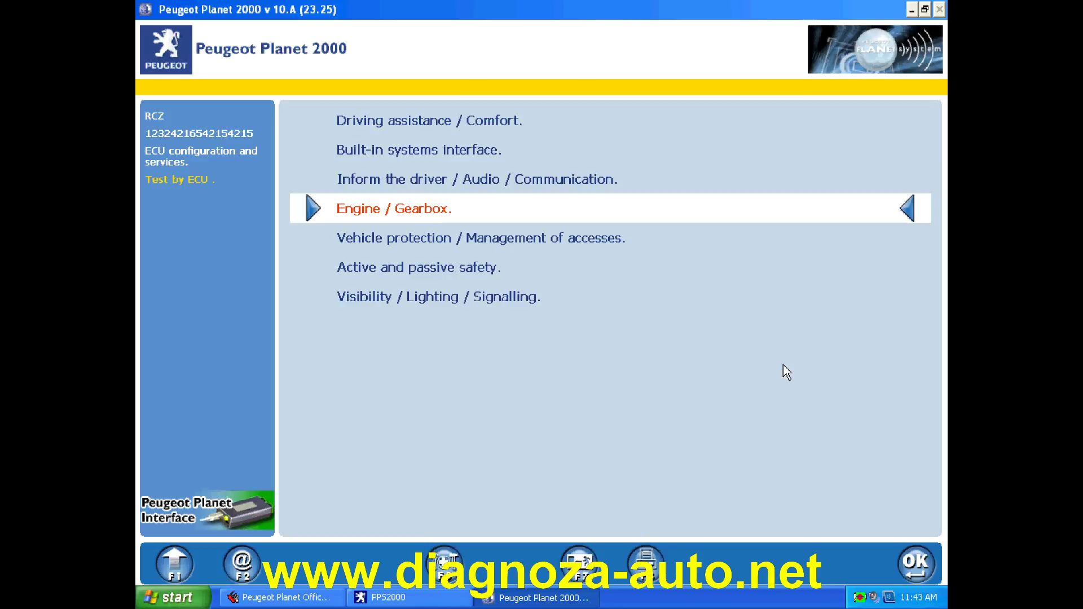
click(929, 564)
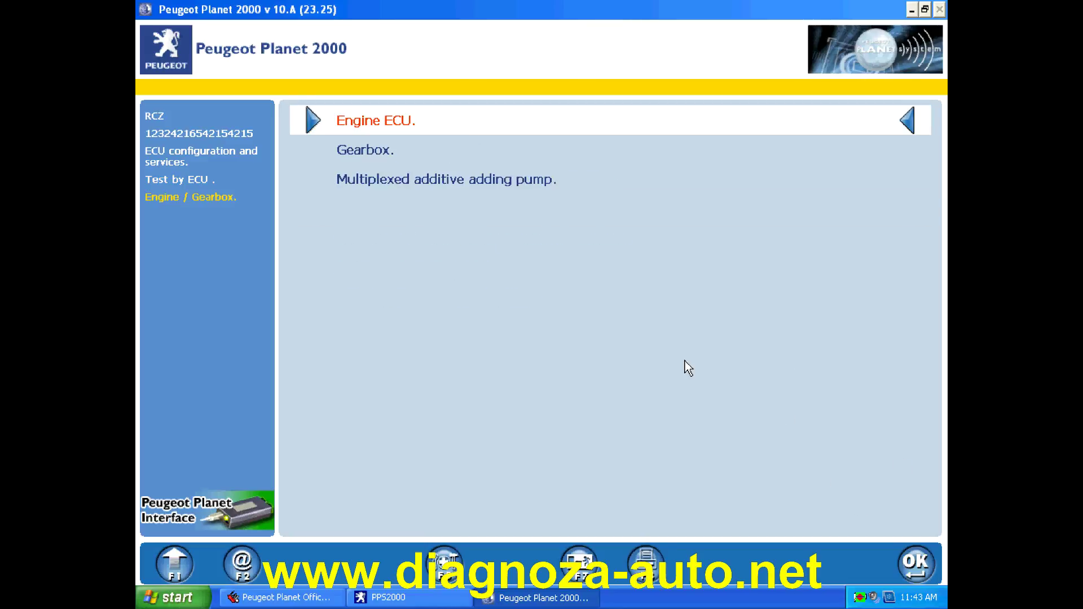
click(920, 559)
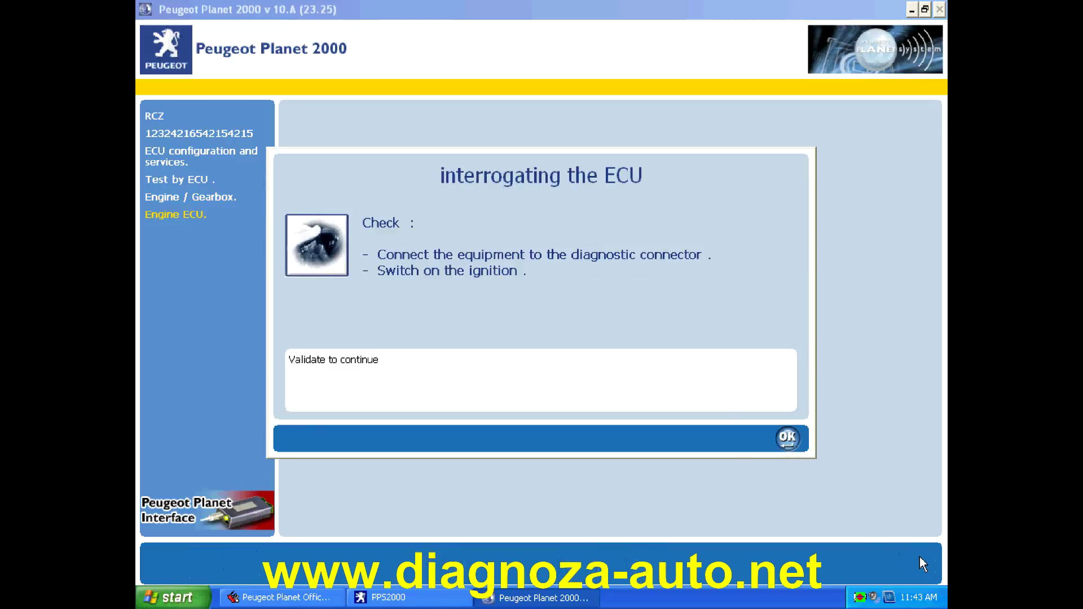
click(787, 439)
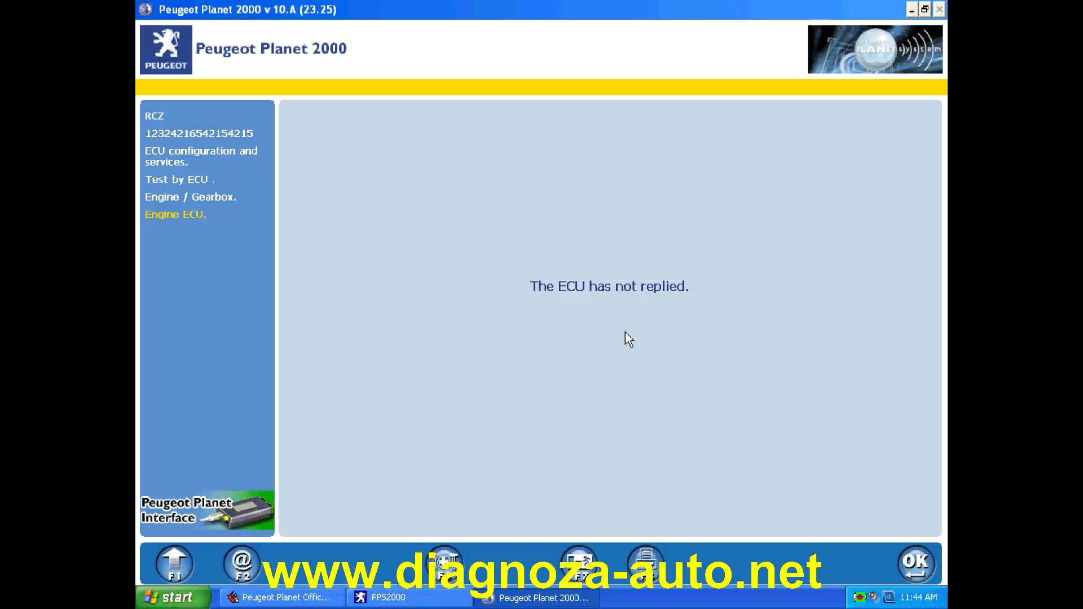
- Acknowledge the ECU no-reply and diagnostic line warnings, then retry interrogating the Engine ECU
click(915, 570)
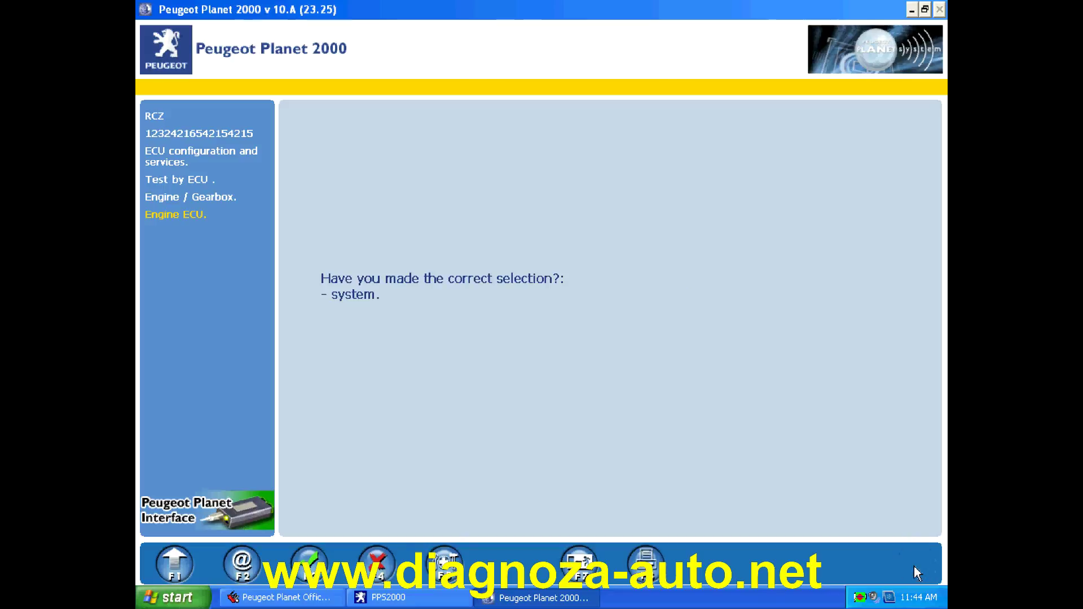
click(309, 564)
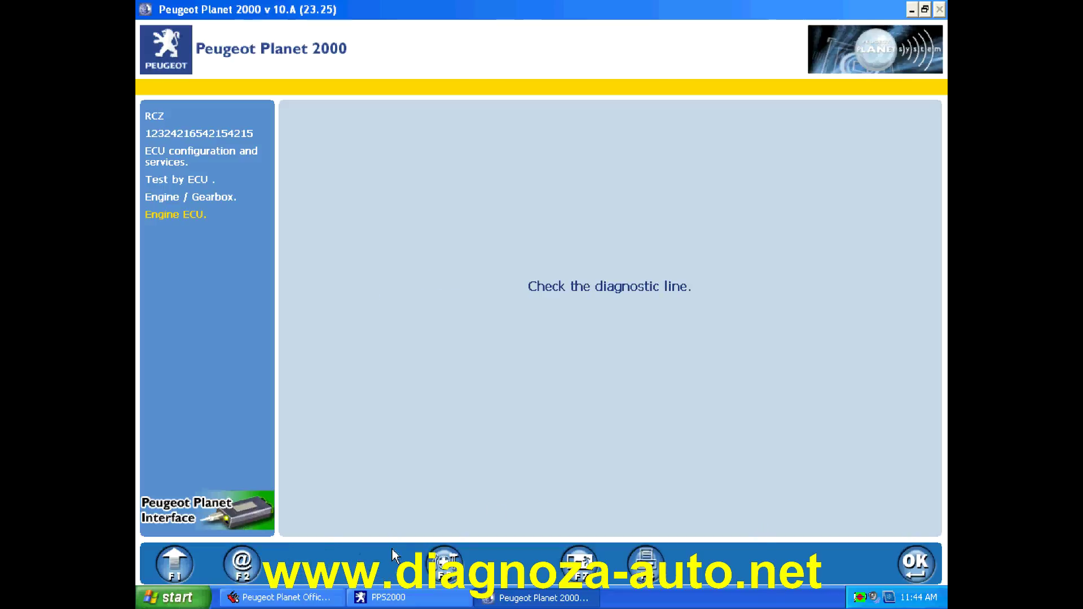
click(918, 563)
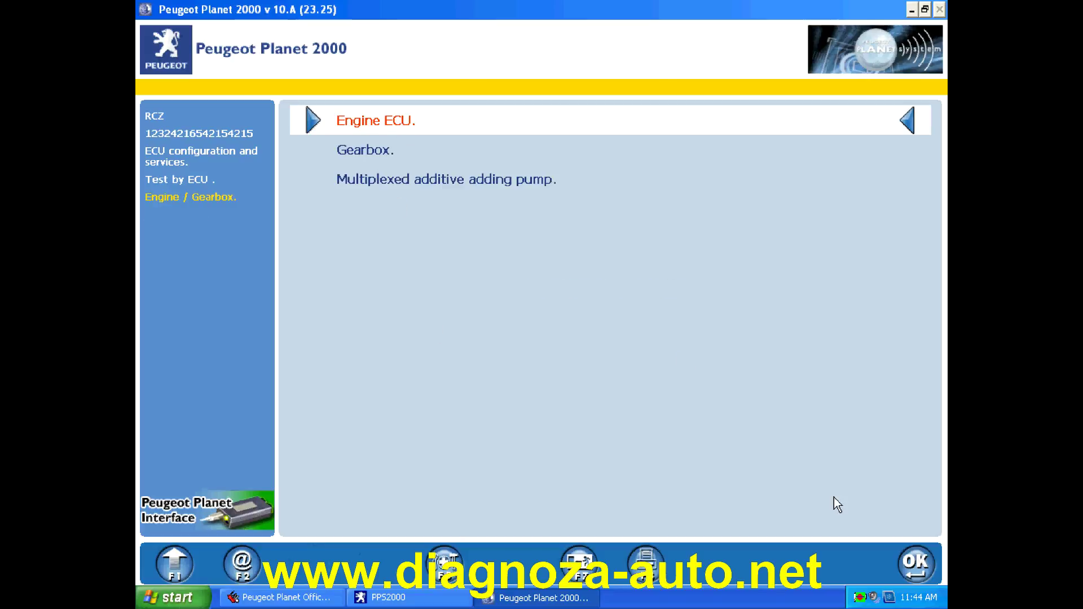
click(909, 573)
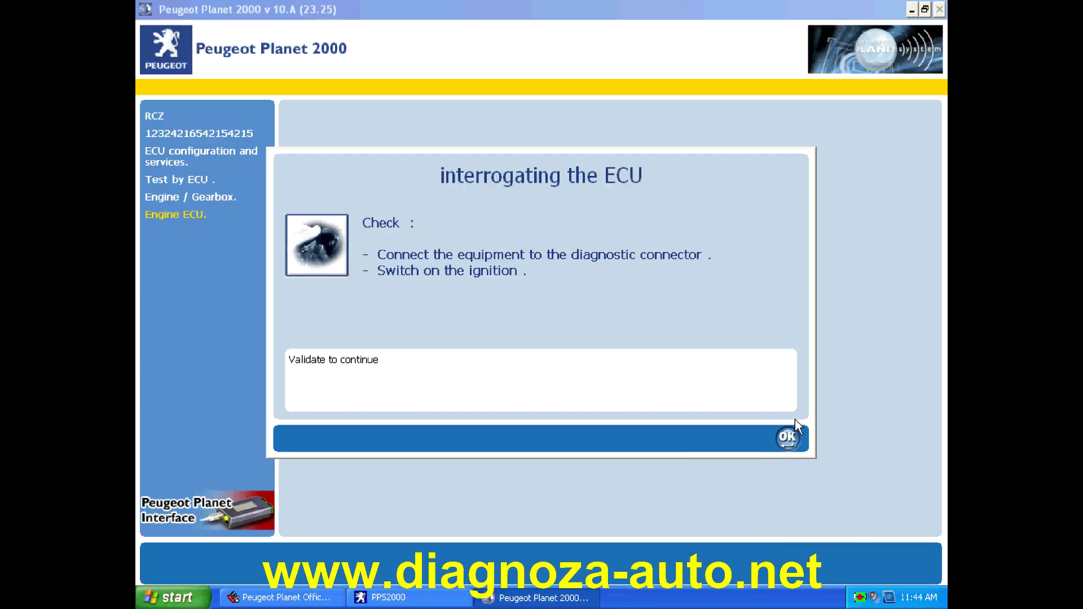
click(794, 437)
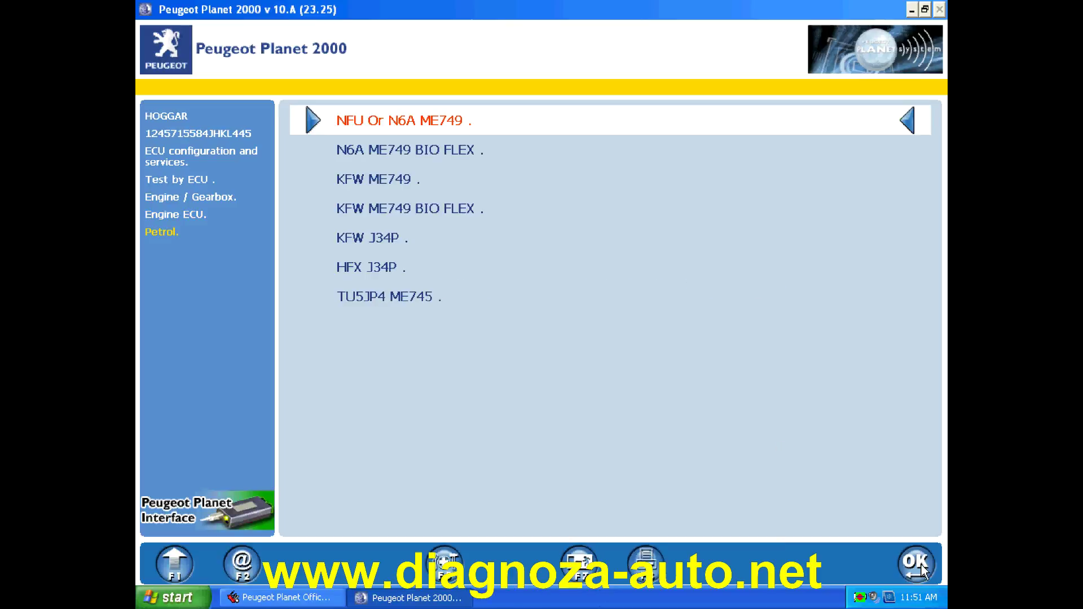
- Read the NFU Or N6A ME749 ECU's Bosch identification, then go back and choose Fault reading
click(917, 564)
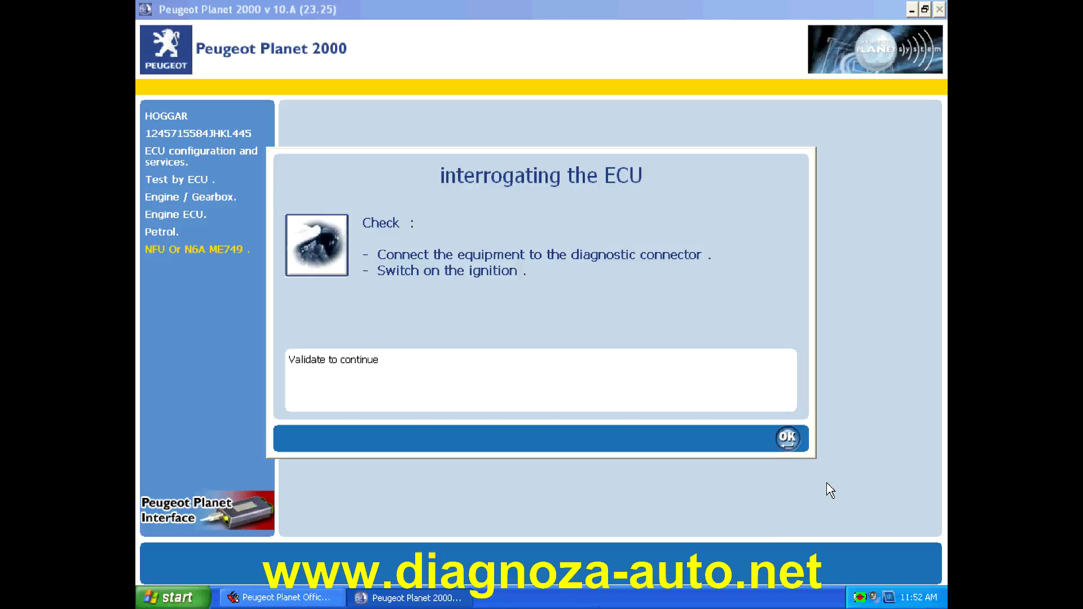
click(787, 438)
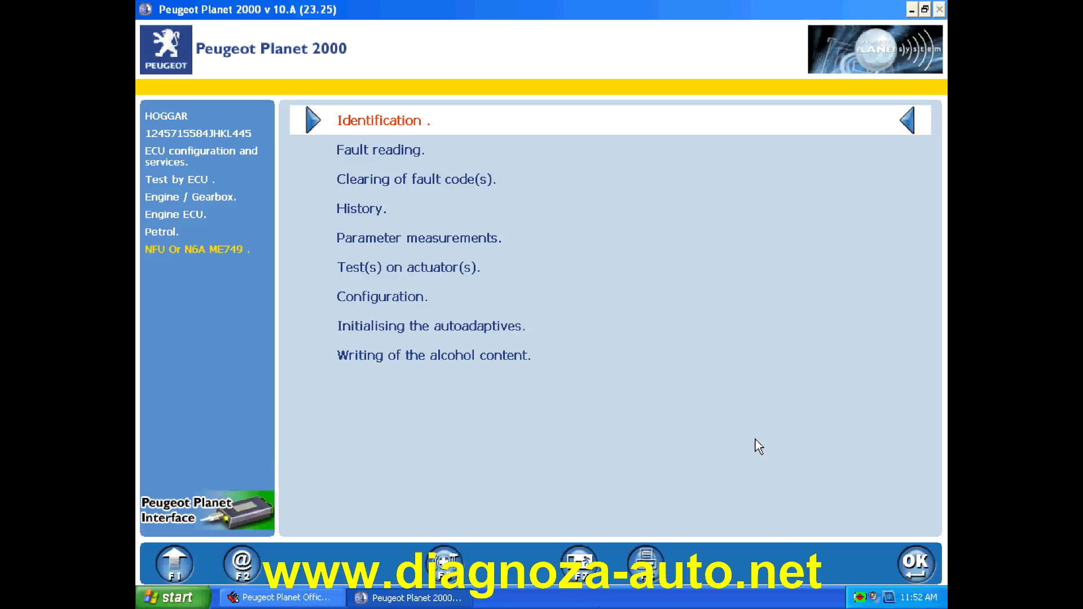
click(915, 563)
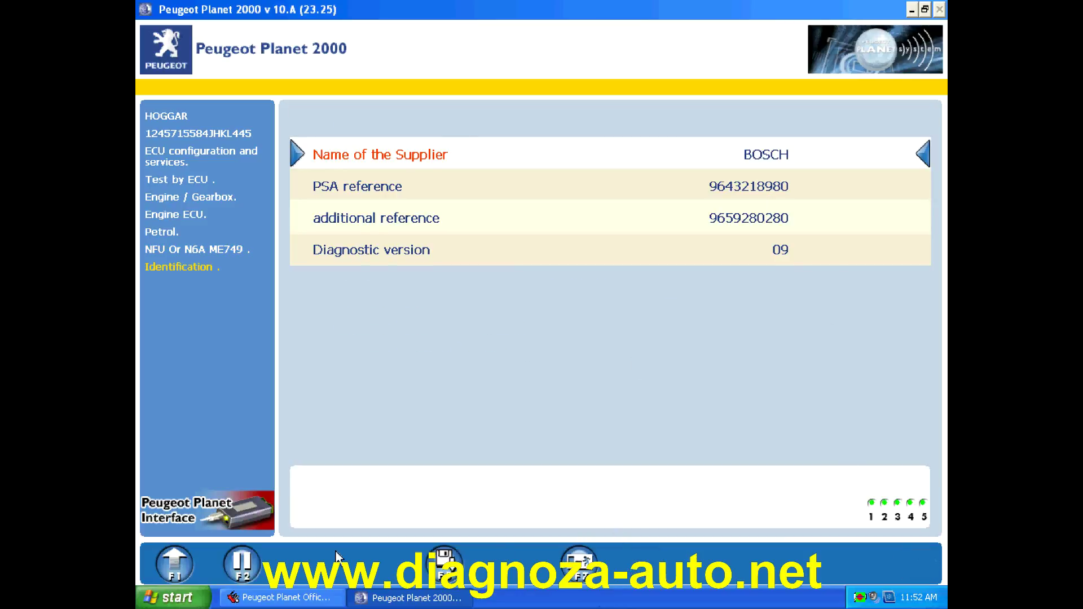
click(190, 560)
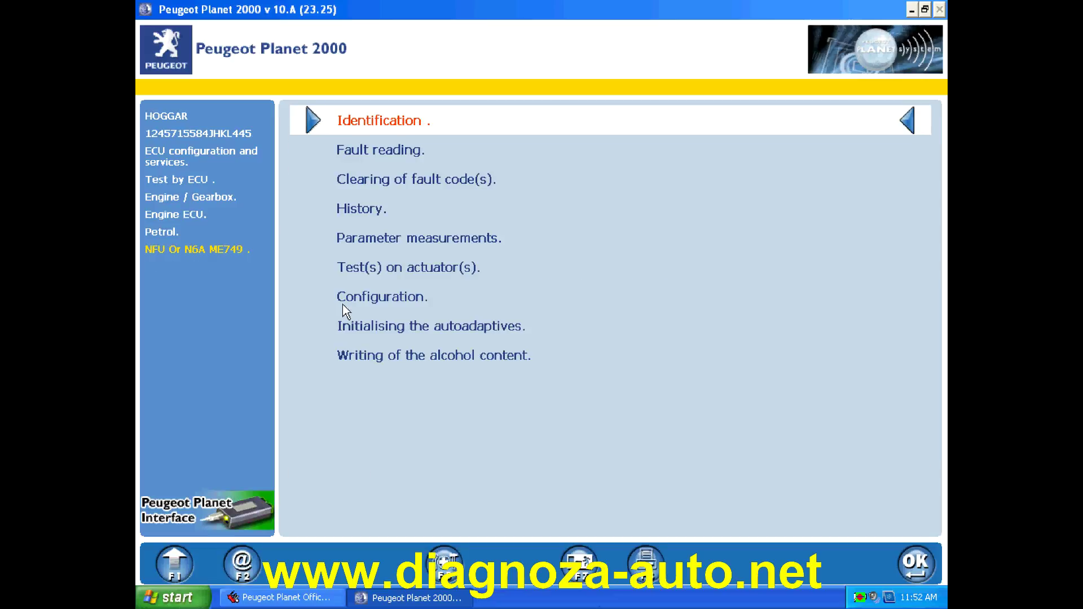
click(367, 151)
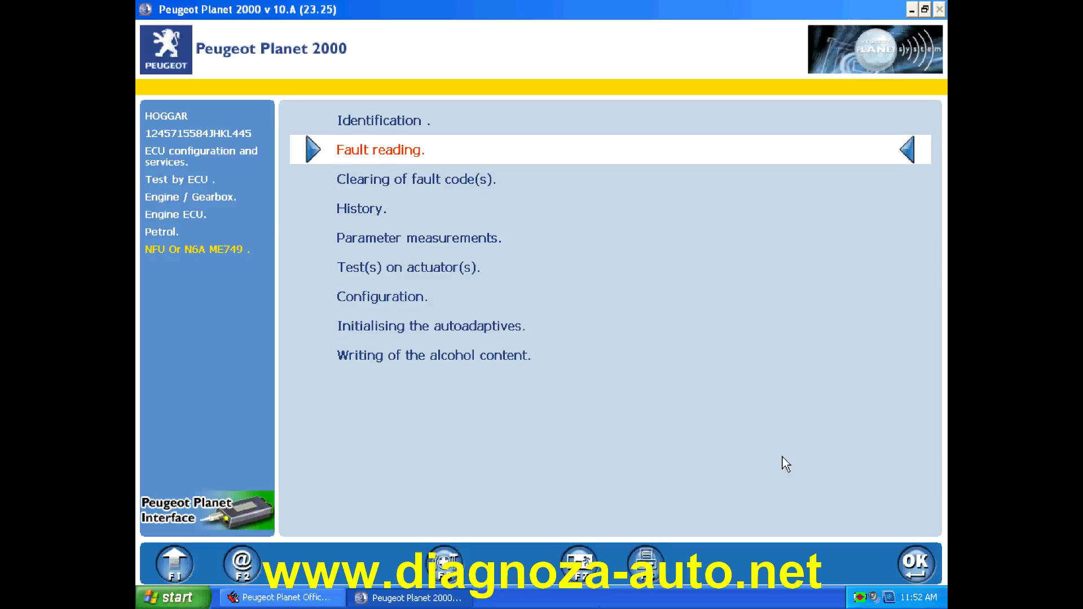
- Read the engine ECU fault codes, check the empty History, then select Parameter measurements
click(918, 566)
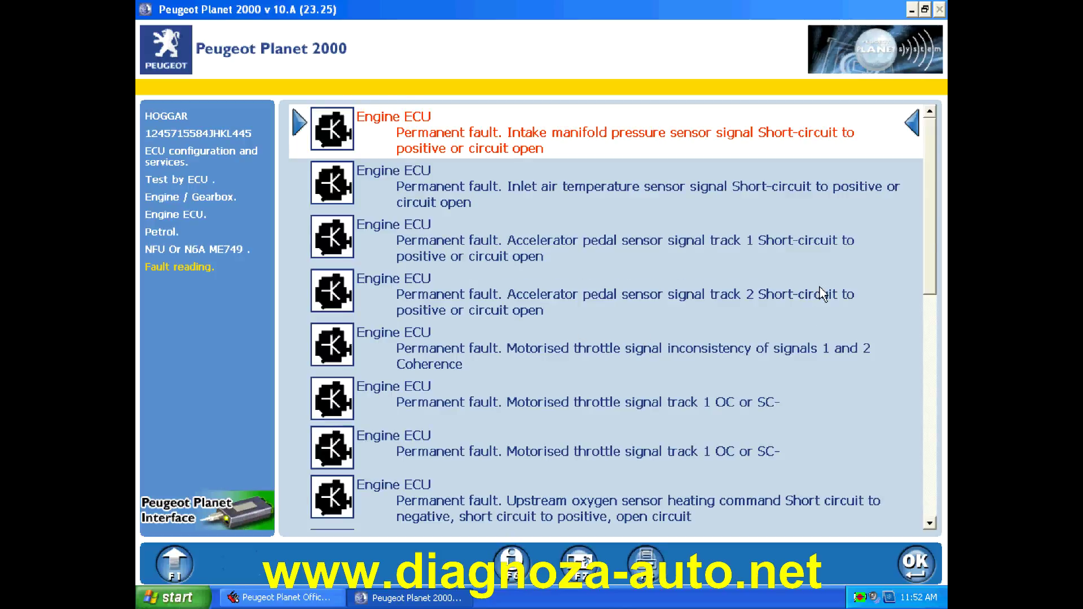
drag(932, 228, 875, 399)
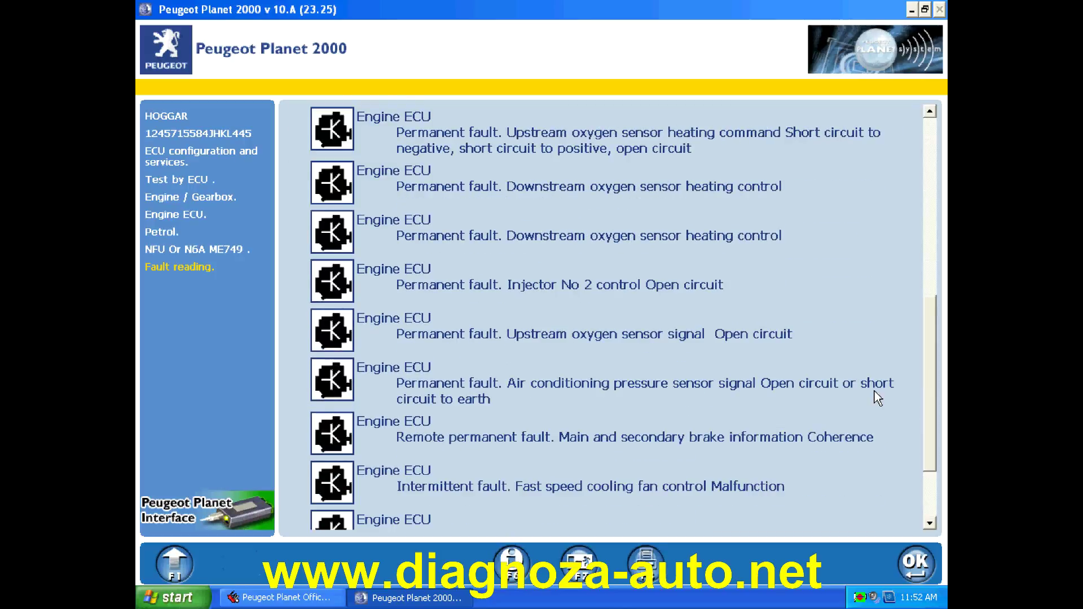
click(175, 568)
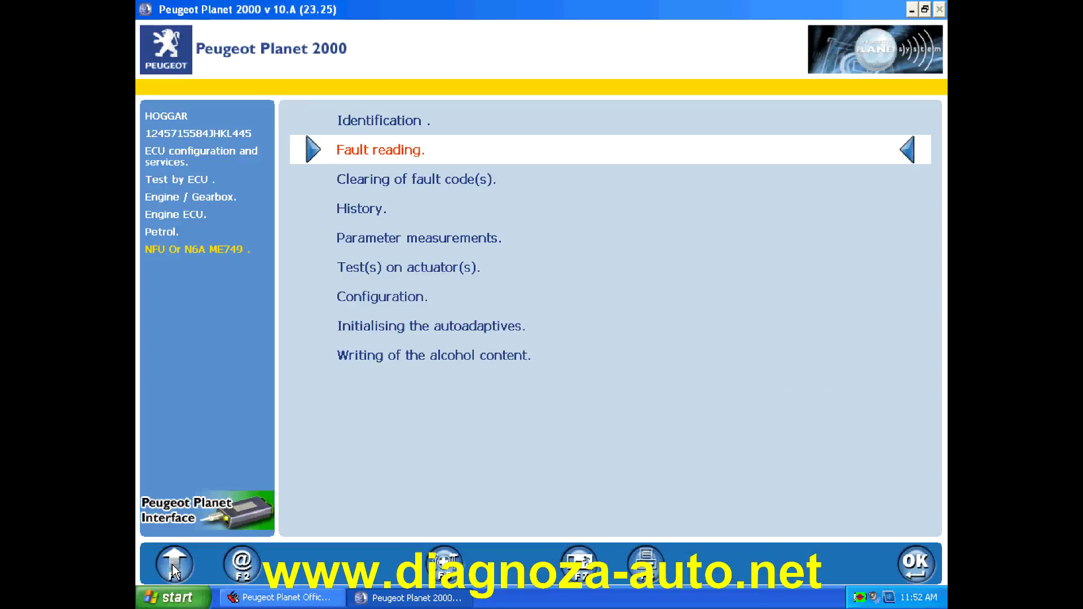
double_click(358, 217)
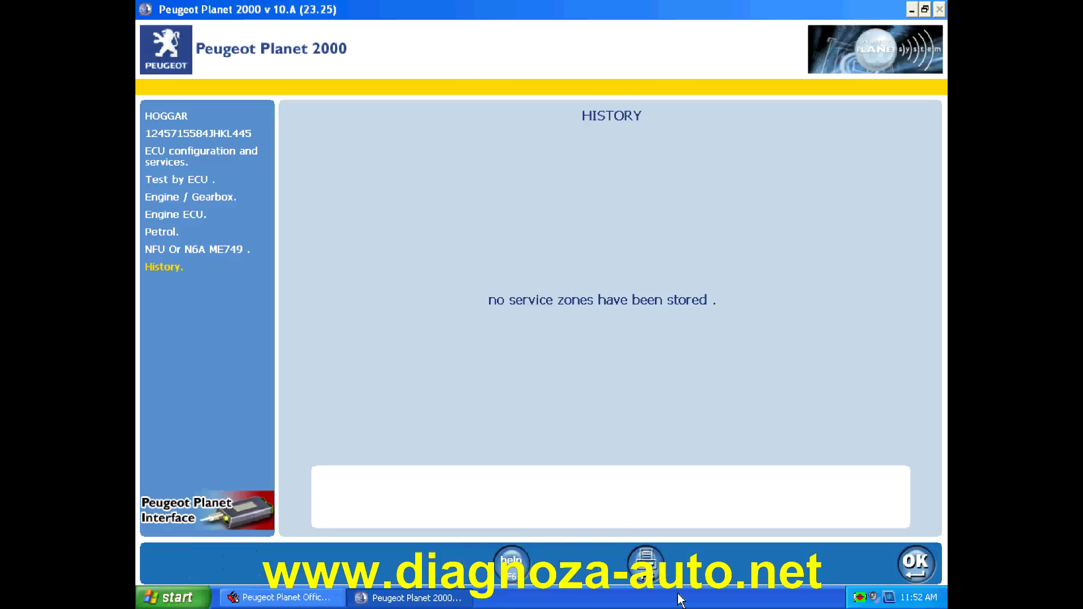
click(920, 562)
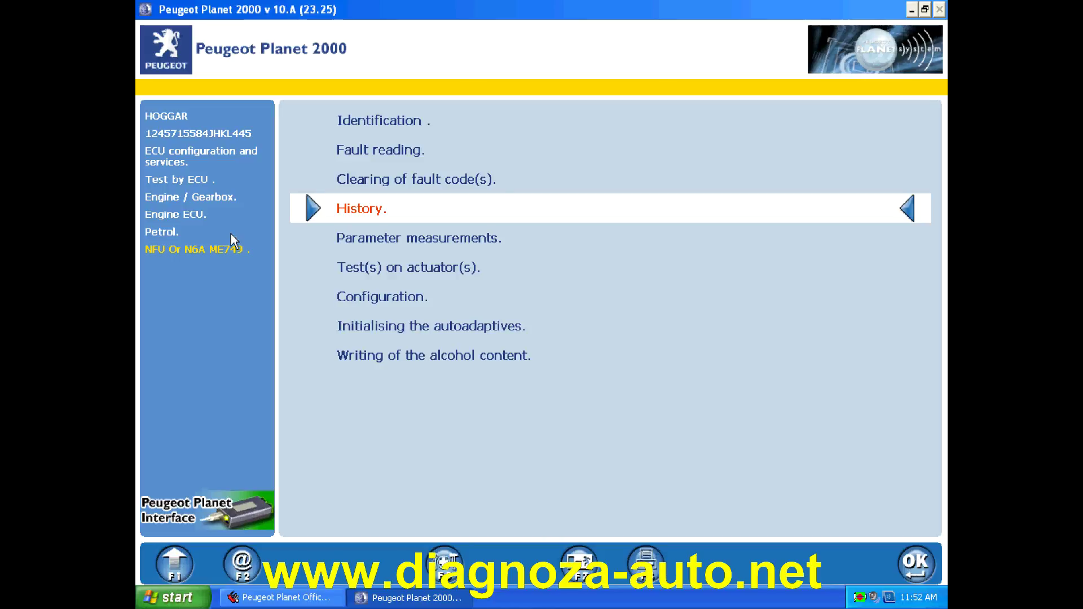
click(384, 239)
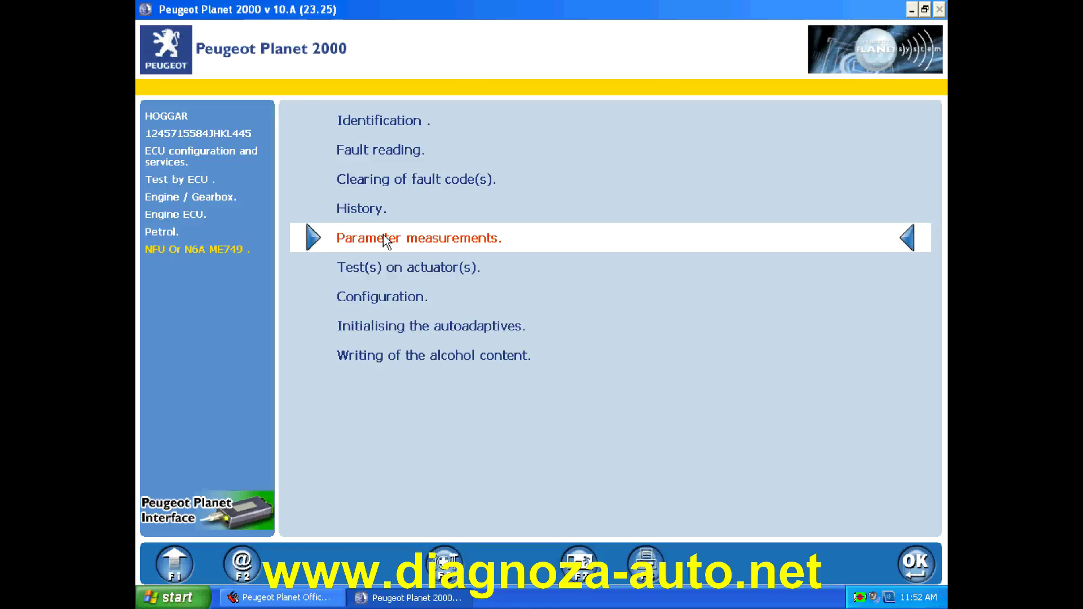
click(386, 239)
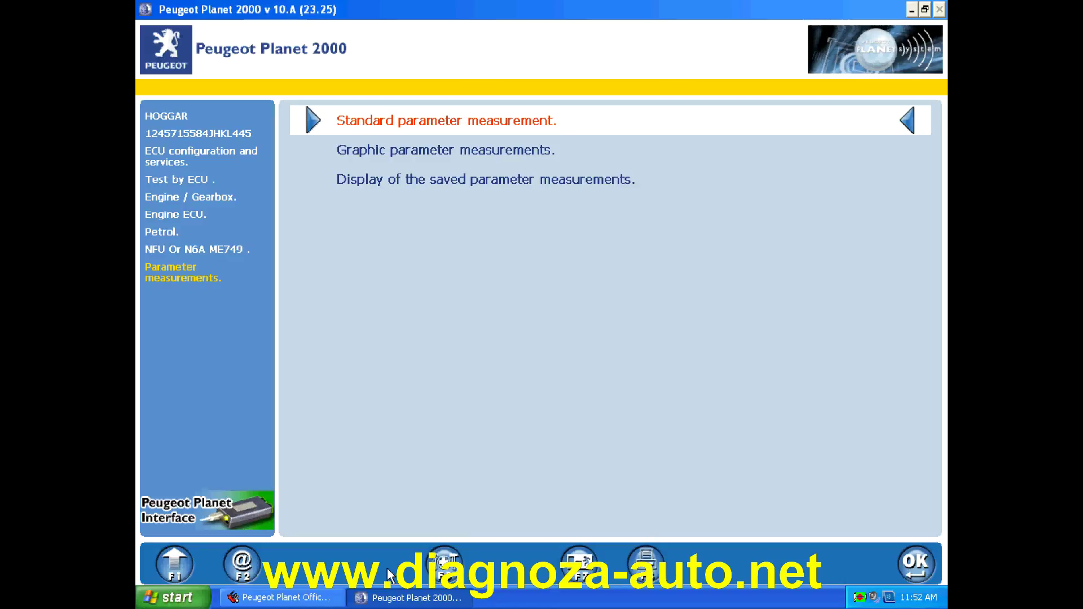
click(190, 570)
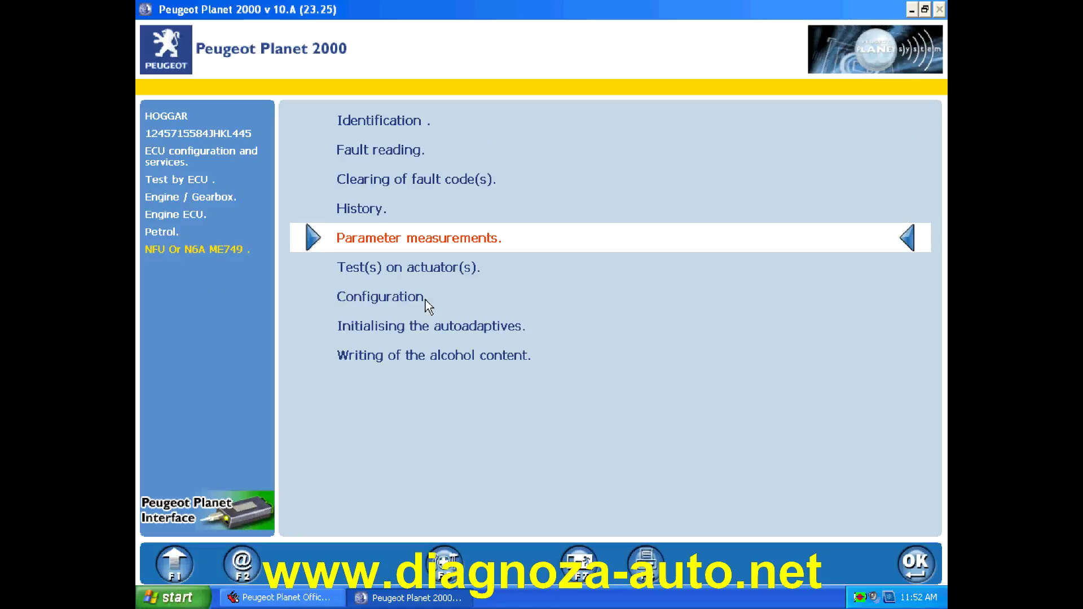
click(404, 277)
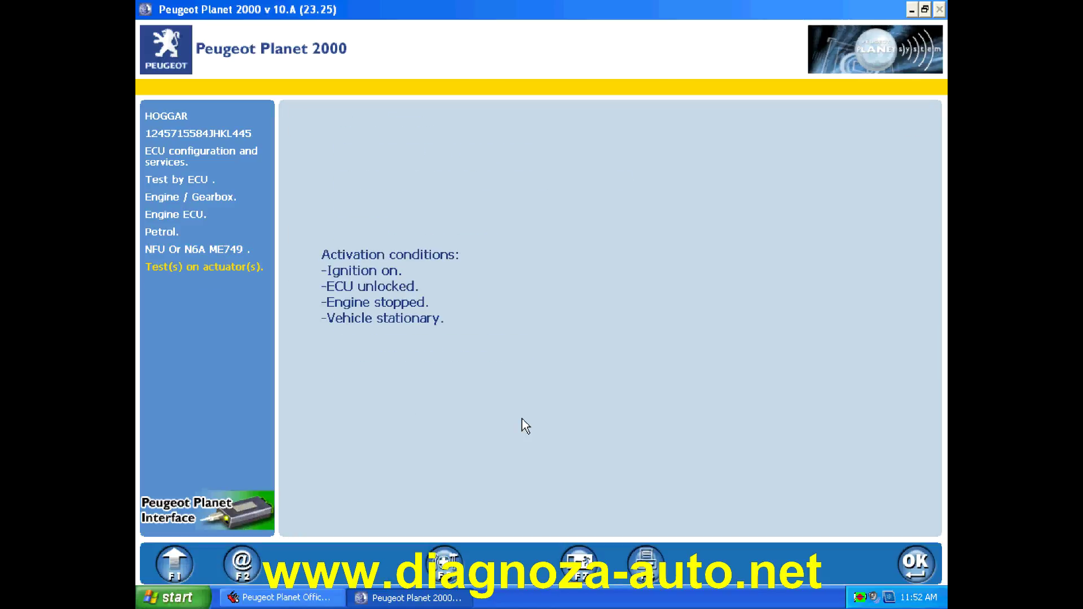
click(914, 565)
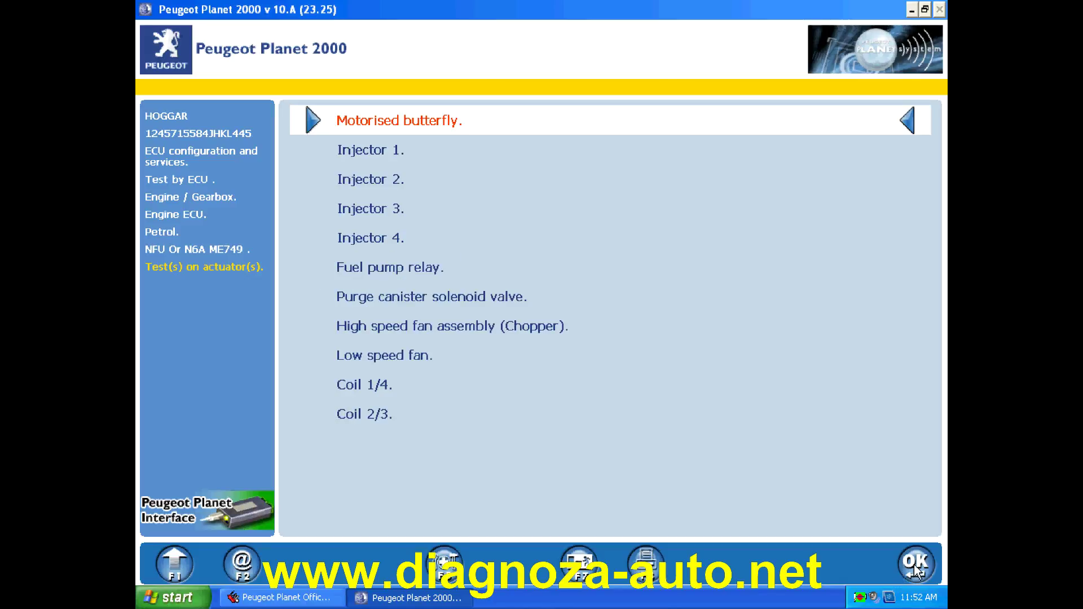
click(170, 566)
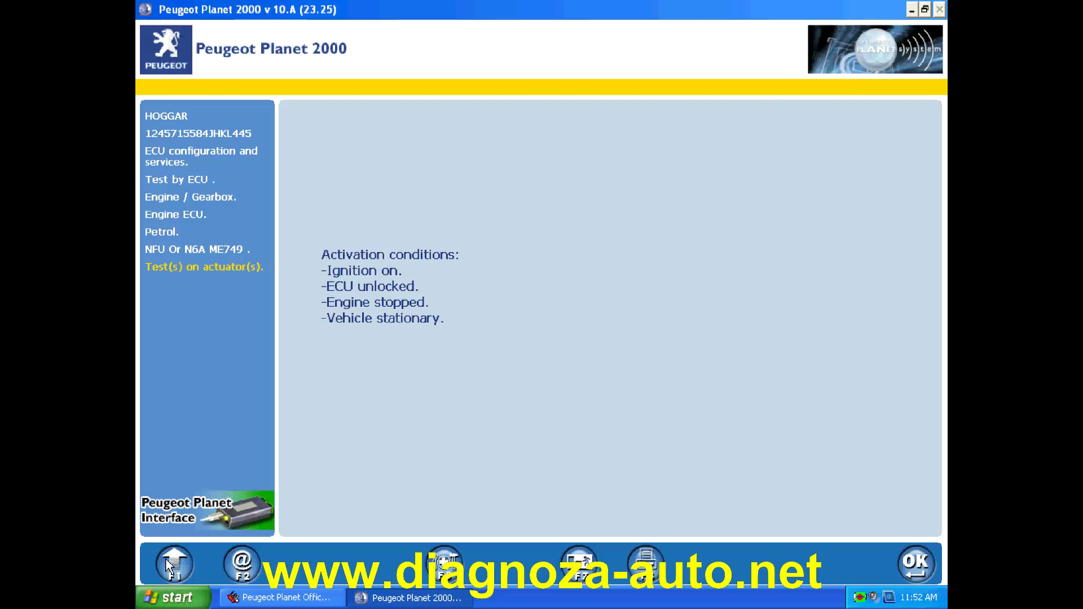
click(170, 566)
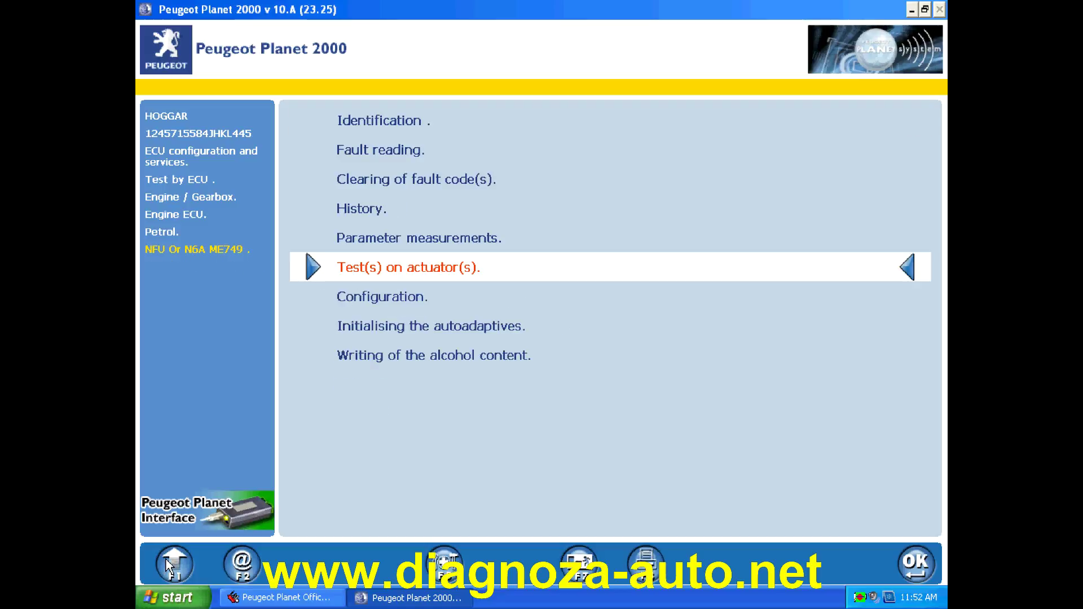
click(405, 308)
click(403, 303)
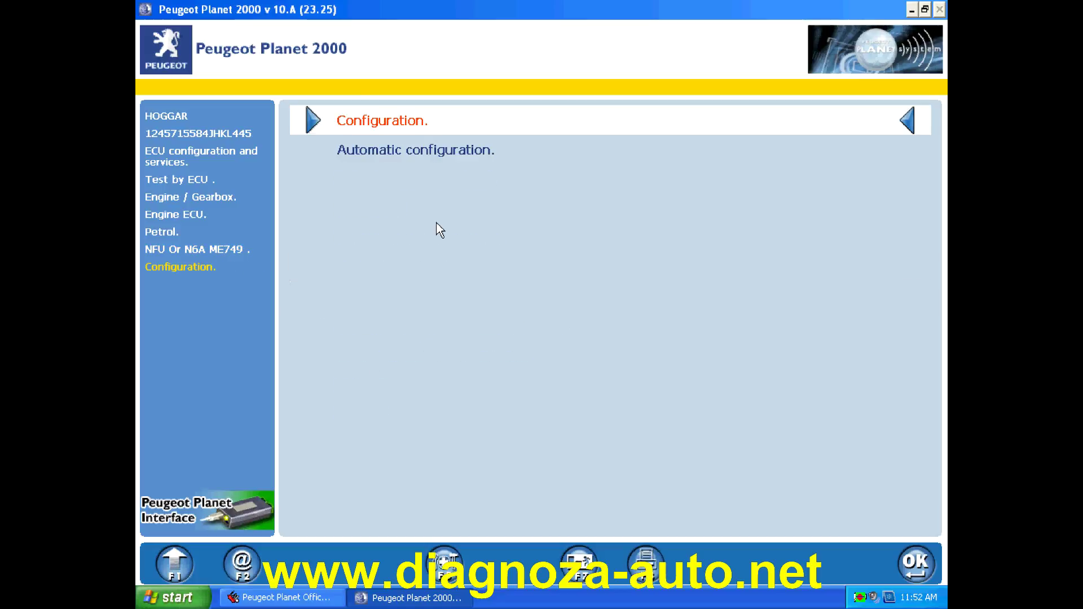
click(416, 130)
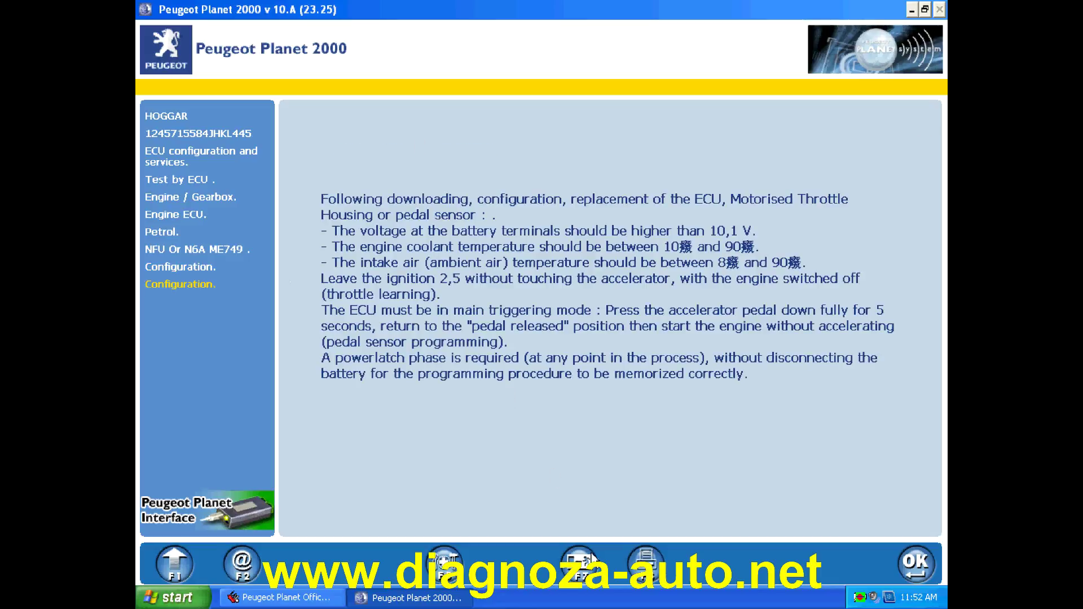
click(171, 564)
click(172, 564)
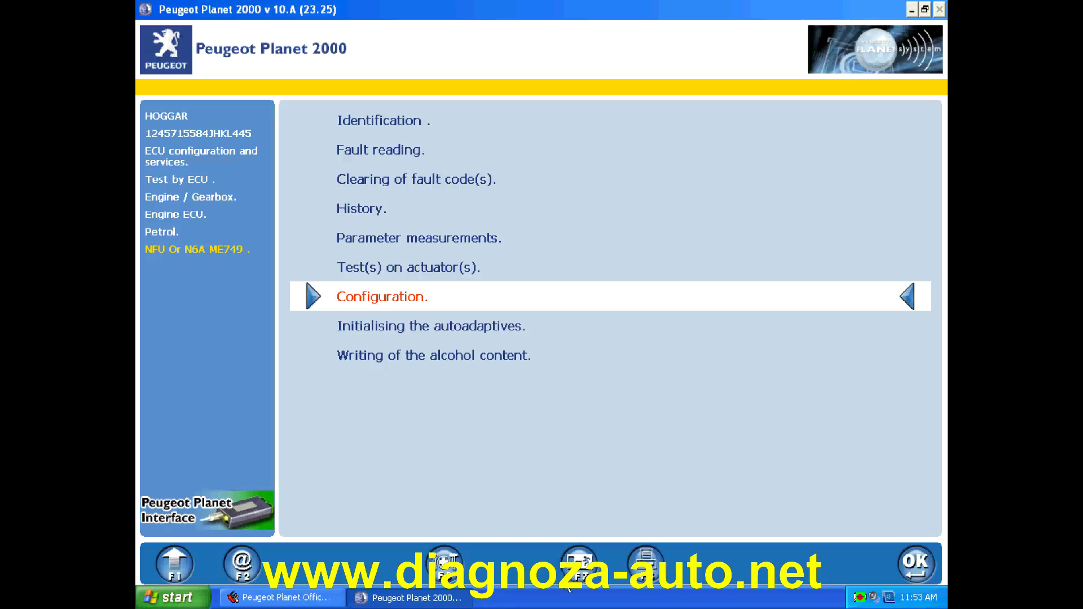
- Exit Peugeot Planet 2000 and change the vehicle to the RCZ
click(581, 571)
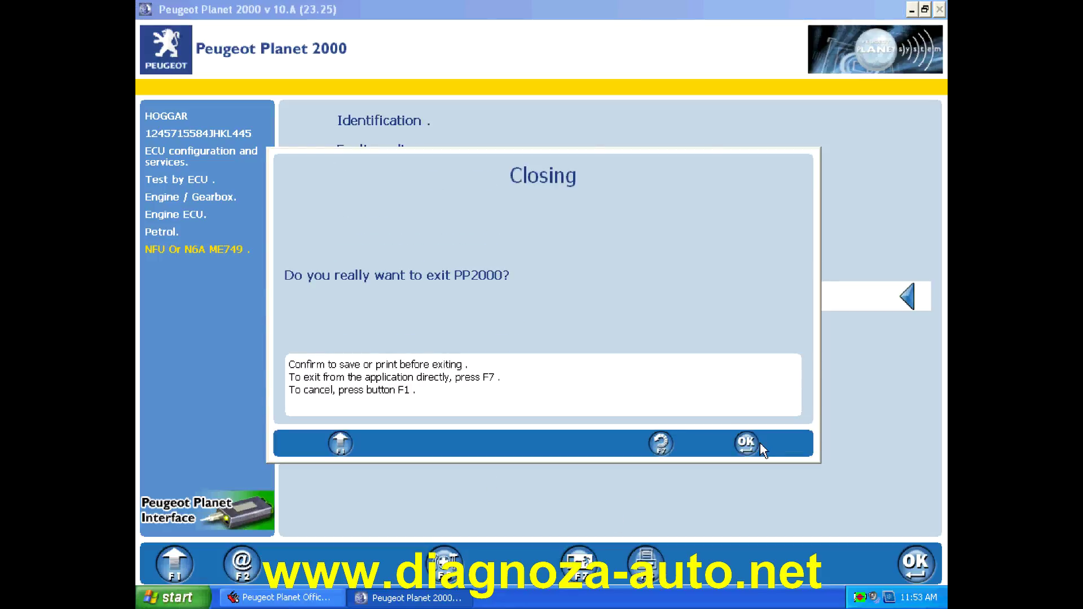
click(749, 443)
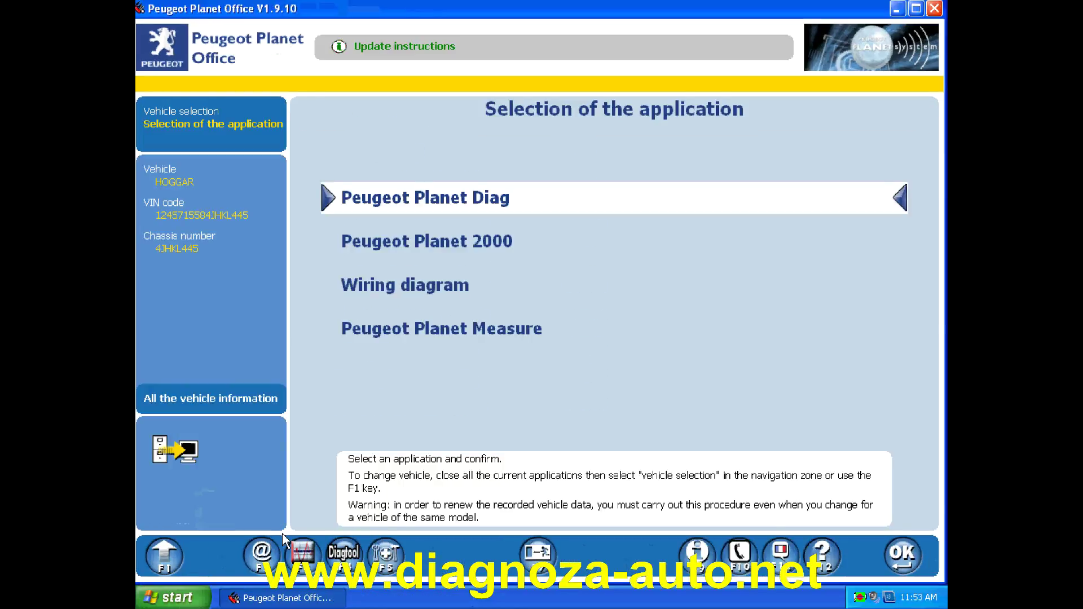
click(181, 558)
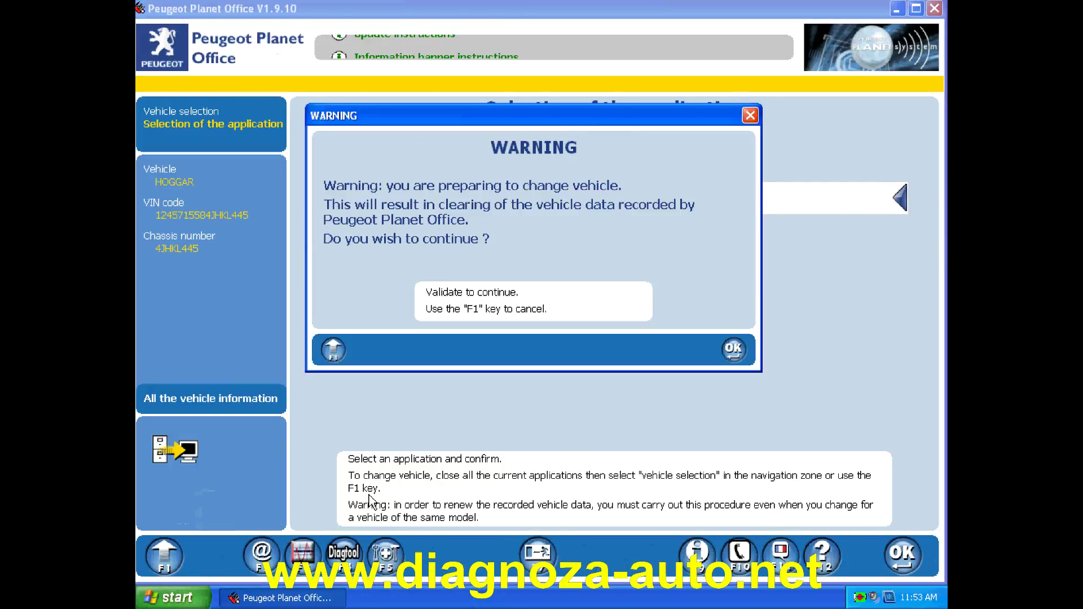
click(734, 351)
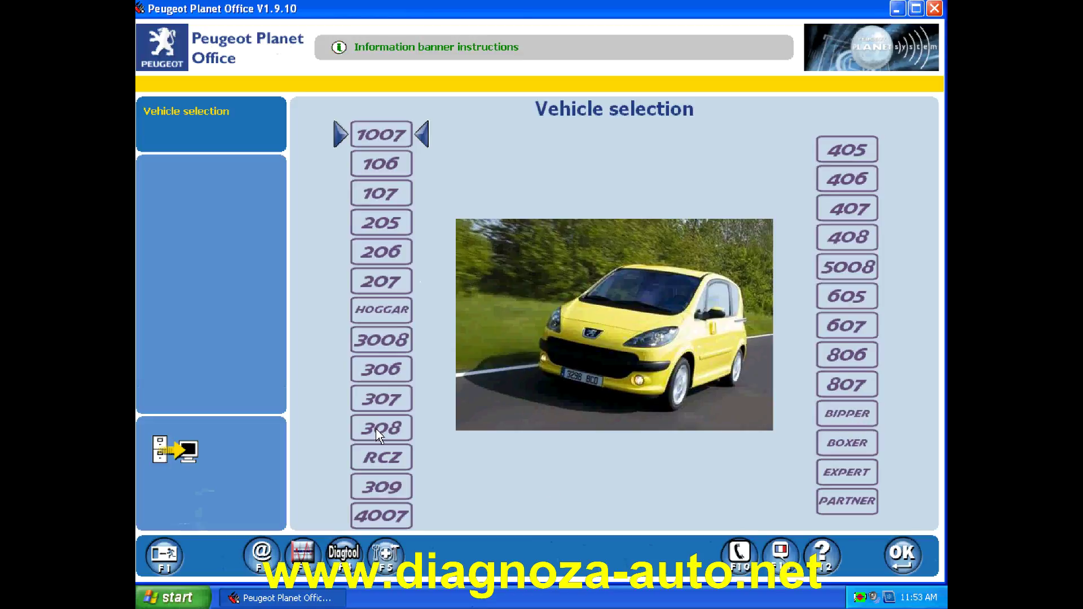
click(403, 455)
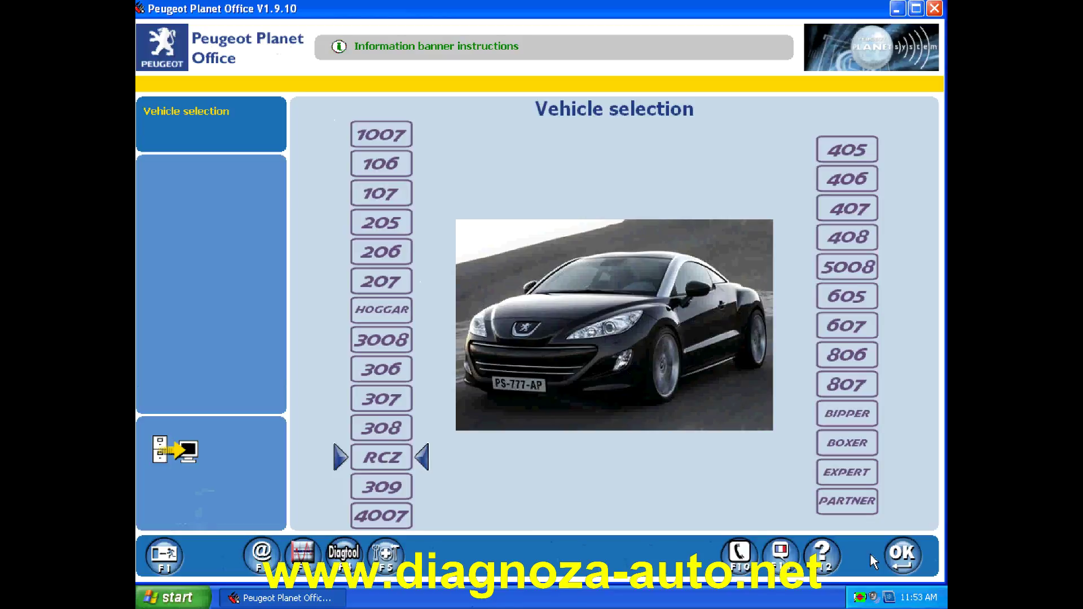
click(891, 561)
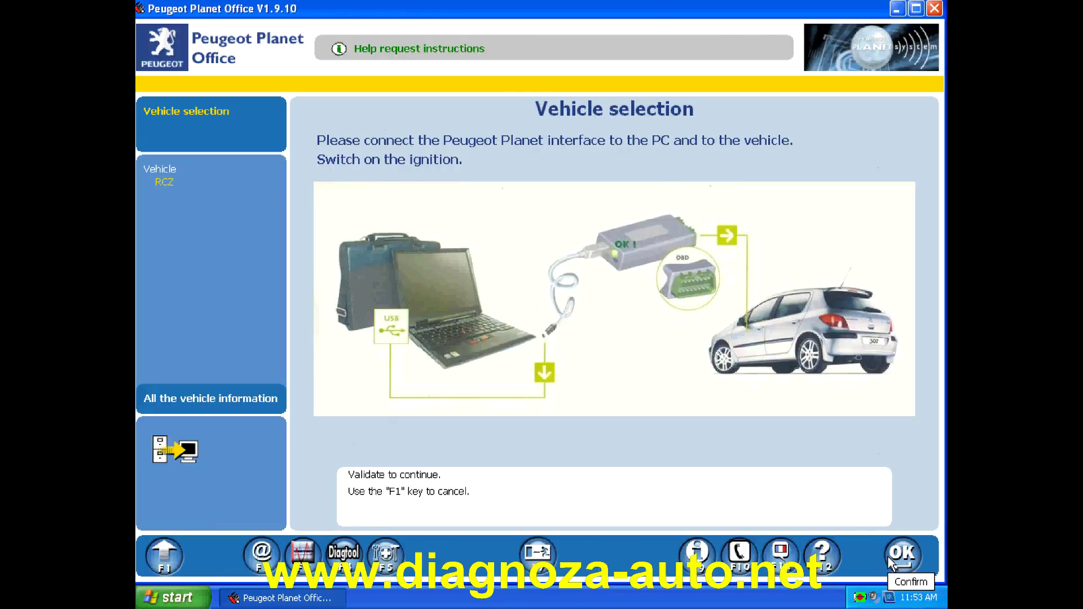
click(890, 561)
click(484, 252)
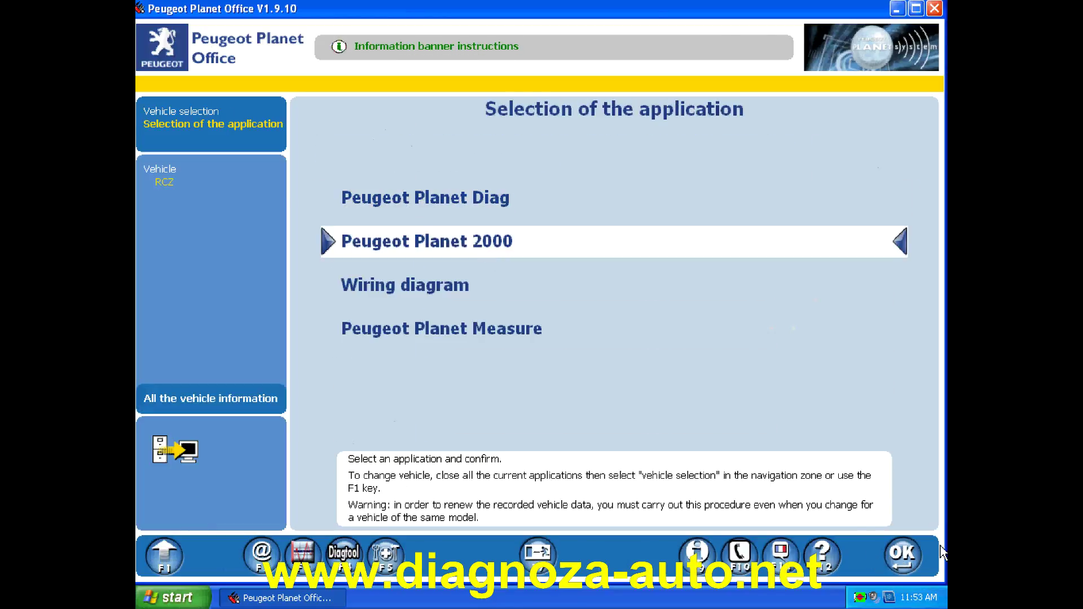
click(903, 559)
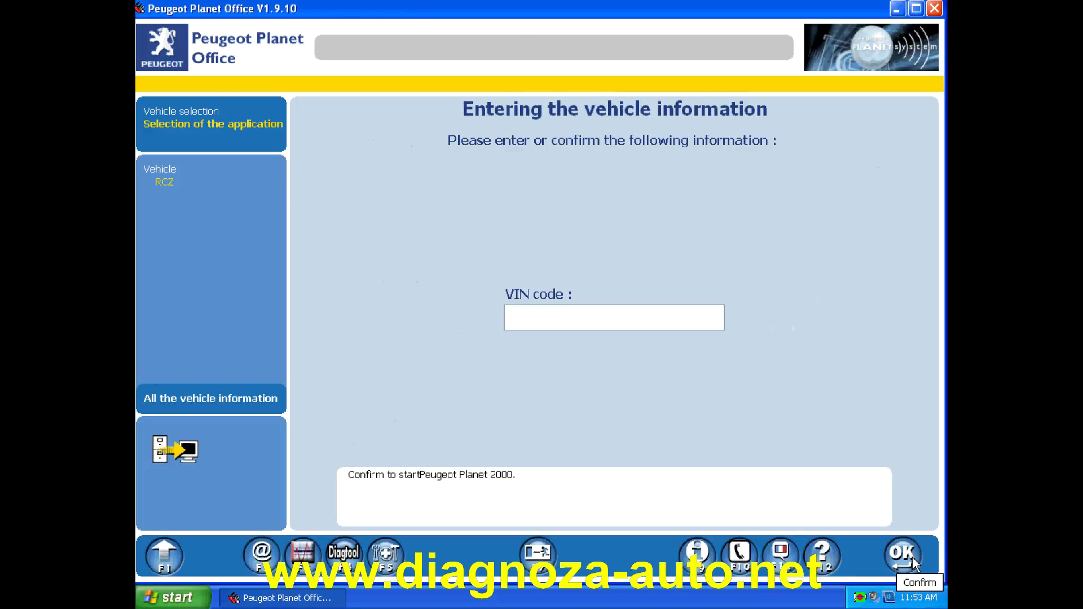
text(21540)
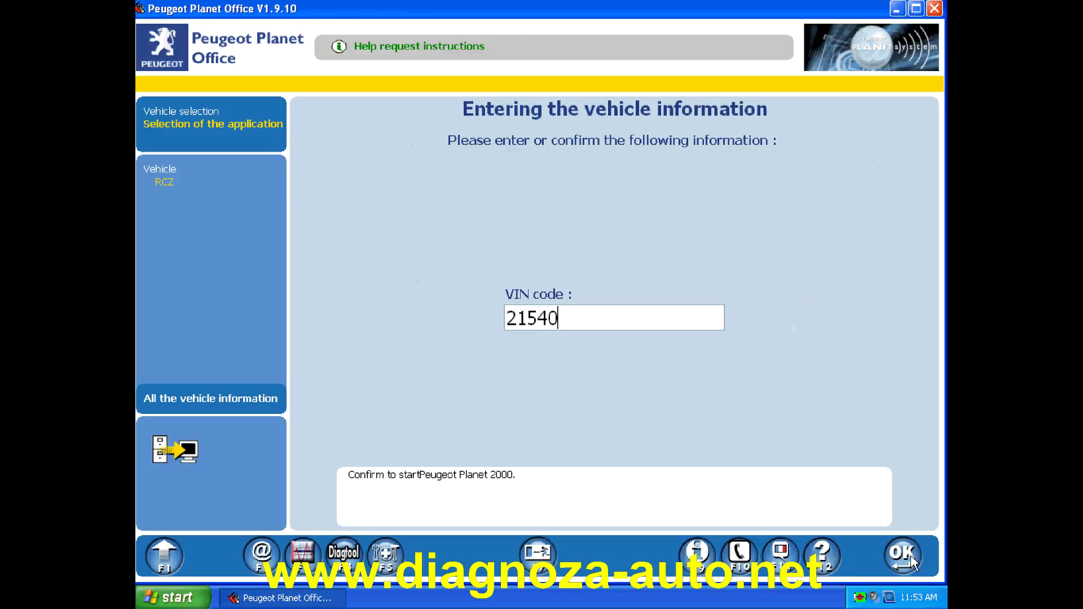
text(54514005)
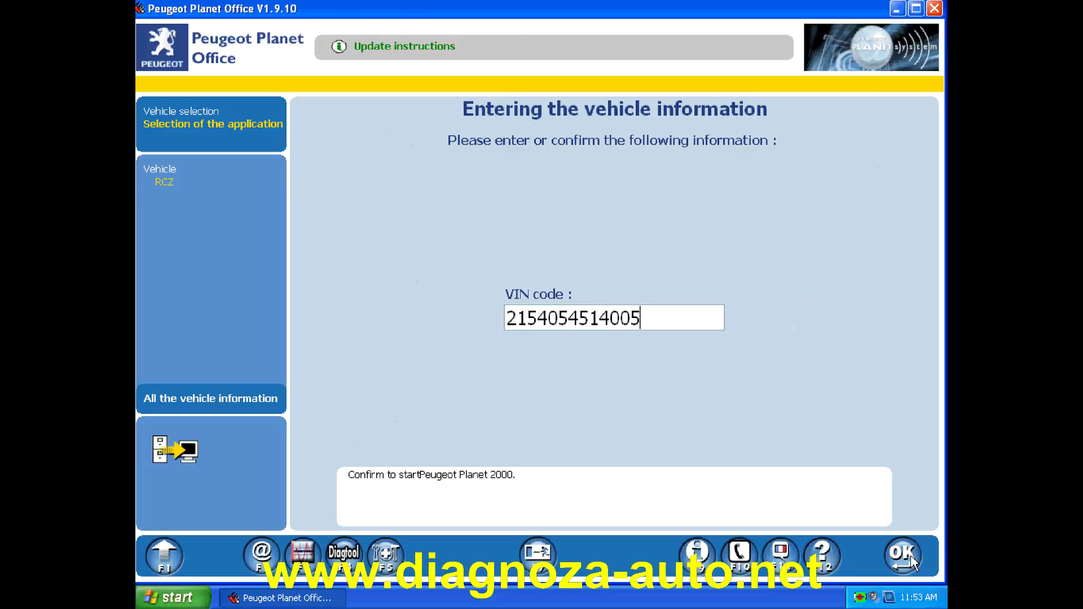
text(F412)
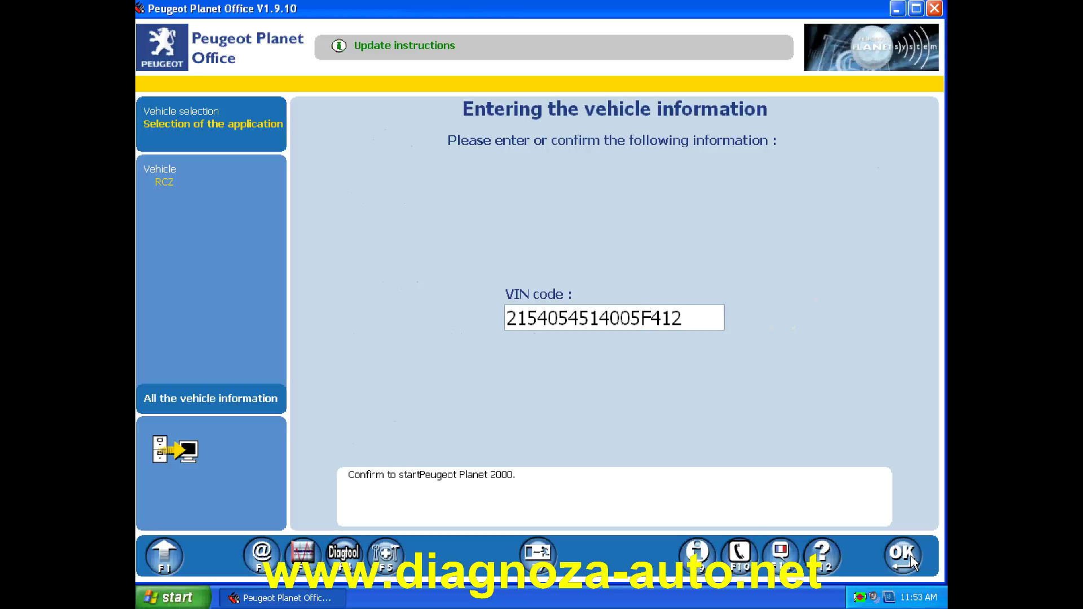
click(903, 557)
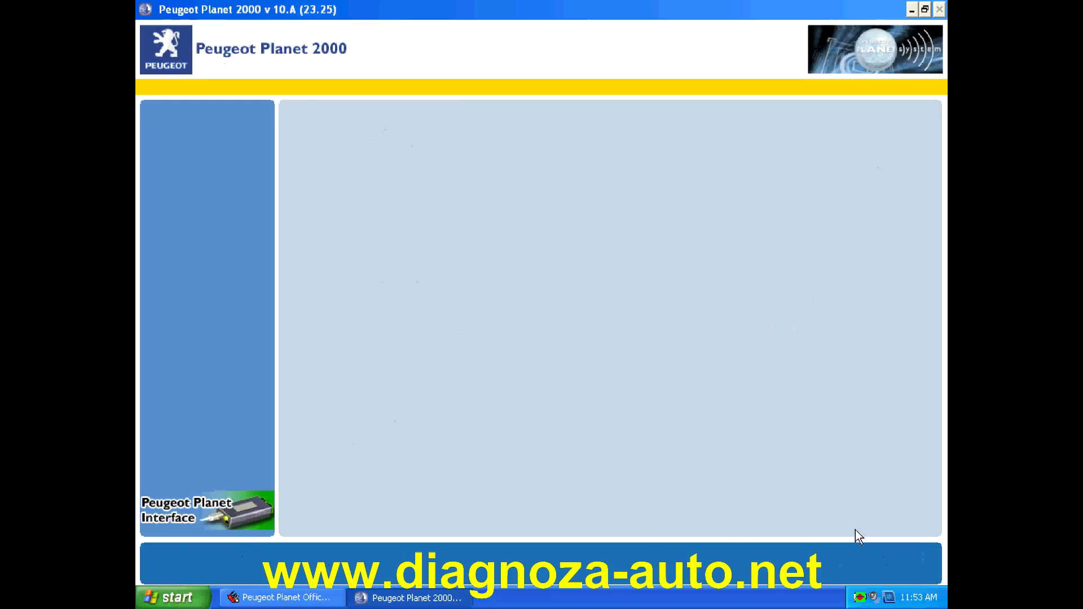
- Run the RCZ global test, confirming the ECU interrogation prompt, then pick the 306 as vehicle
click(915, 564)
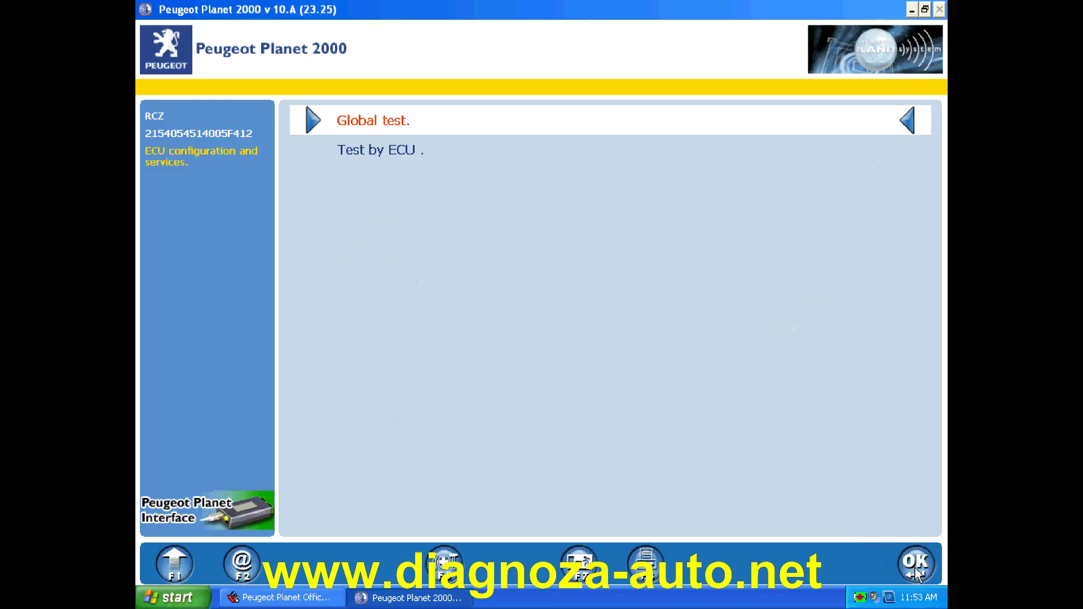
click(916, 565)
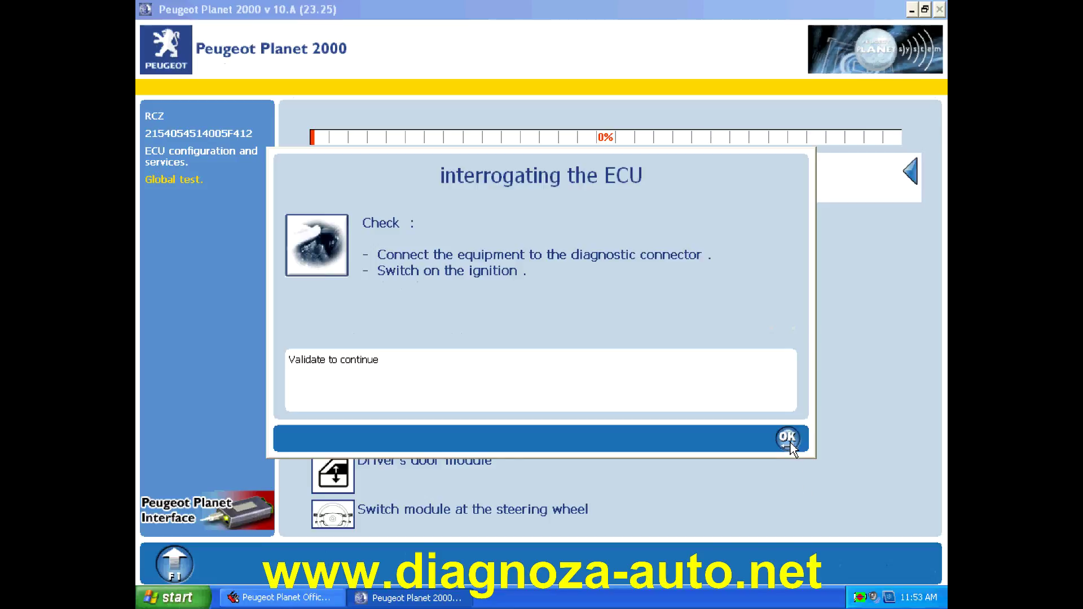
click(790, 441)
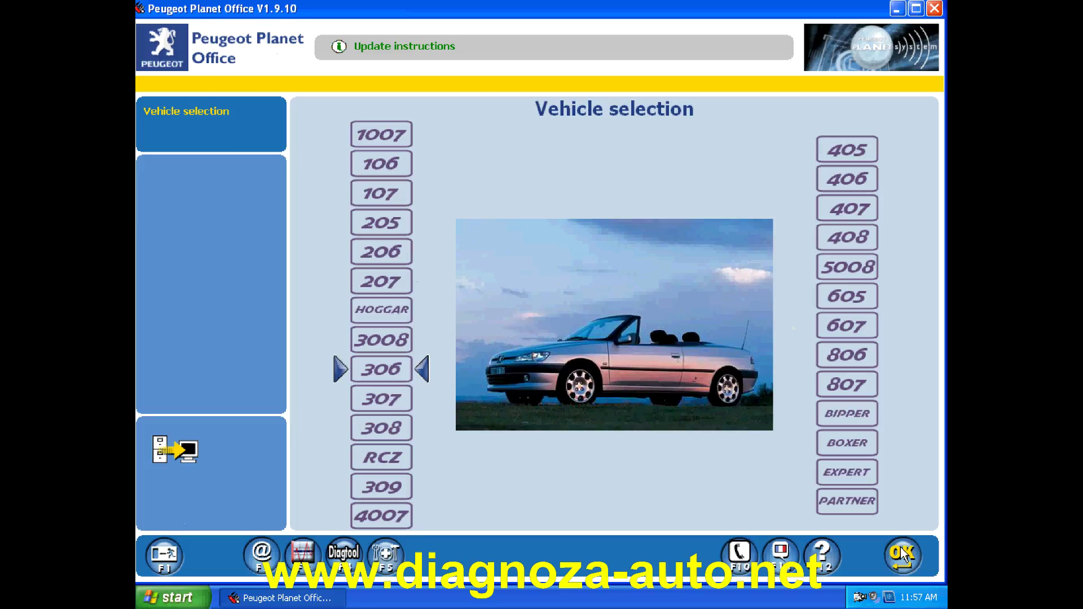
key(Return)
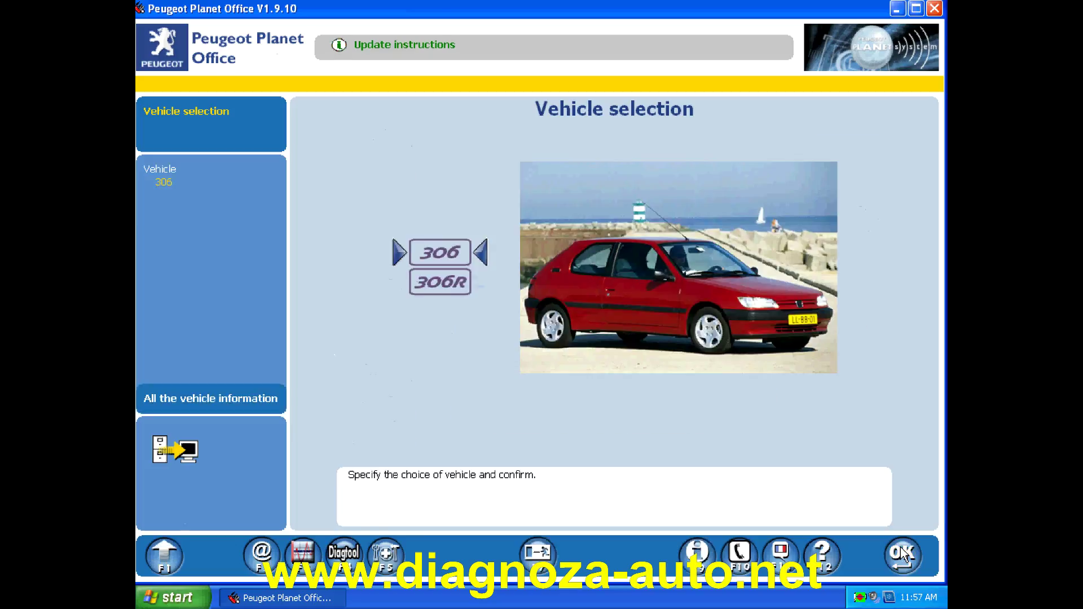
- Select the 306 and launch Peugeot Planet 2000 for it with build code 24511
key(Down)
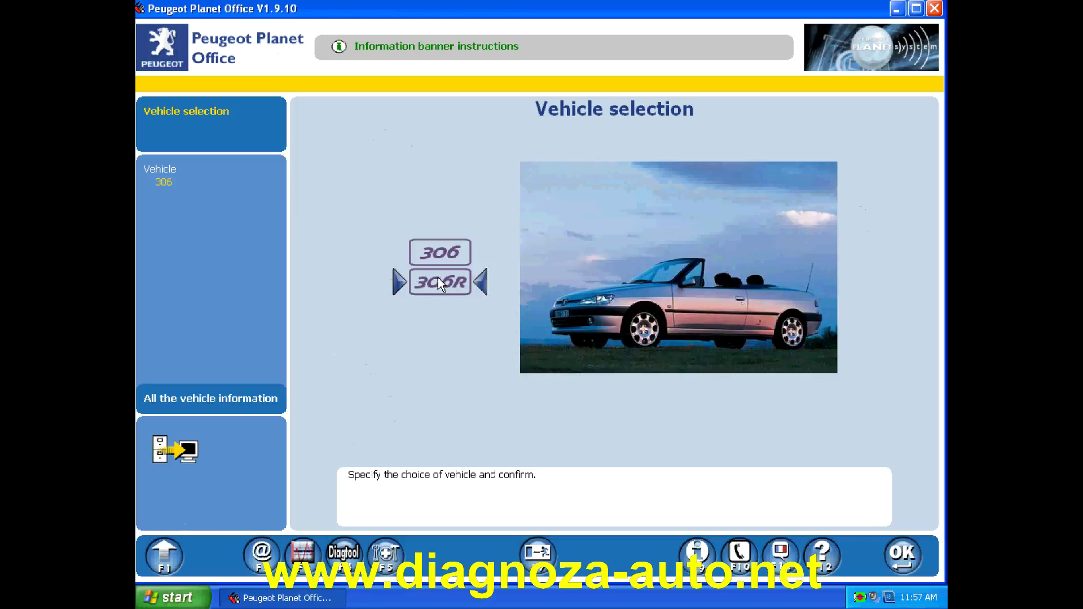
click(905, 563)
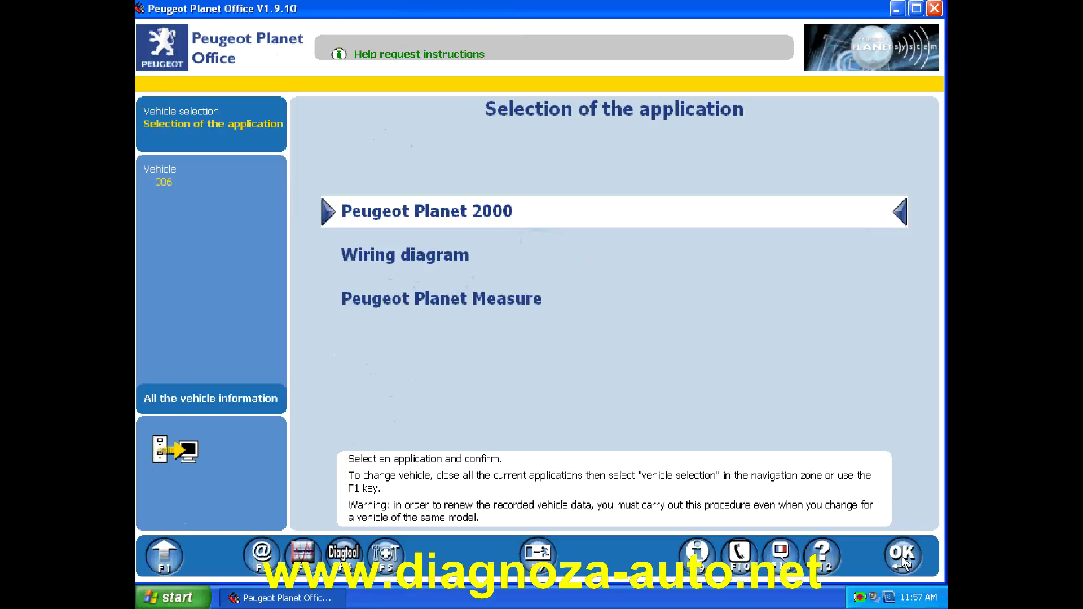
click(903, 559)
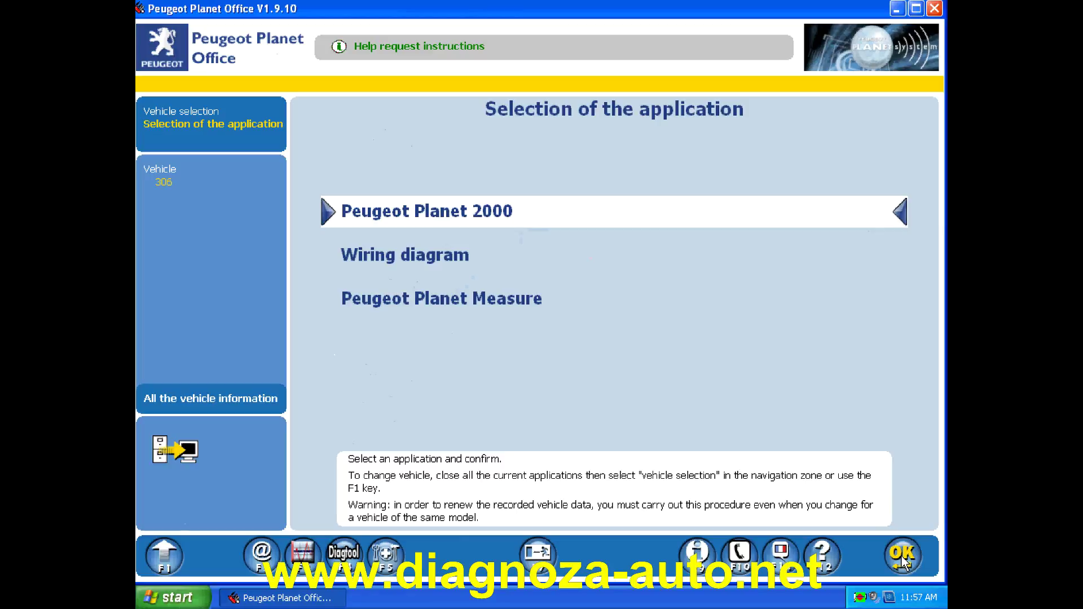
text(24511)
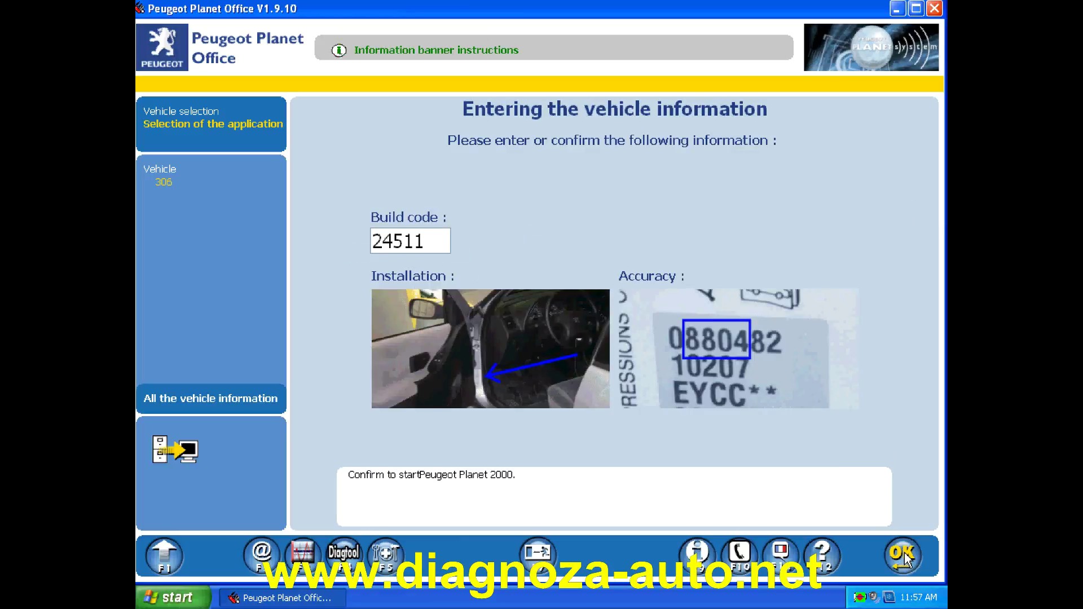
click(903, 559)
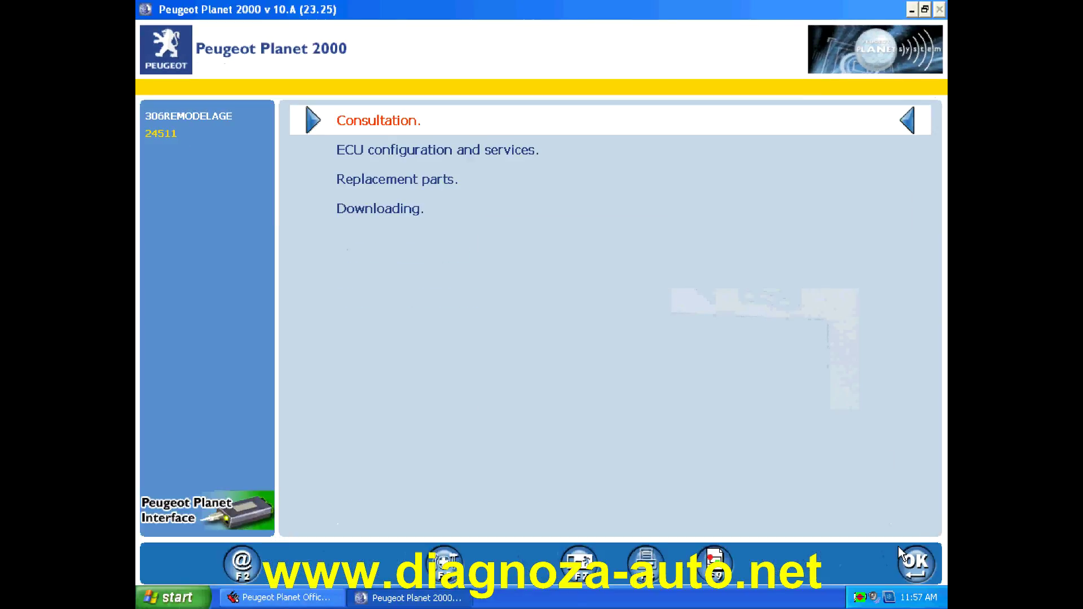
- Go to ECU configuration and services, Test by ECU, Engines/automatic gearbox
click(497, 156)
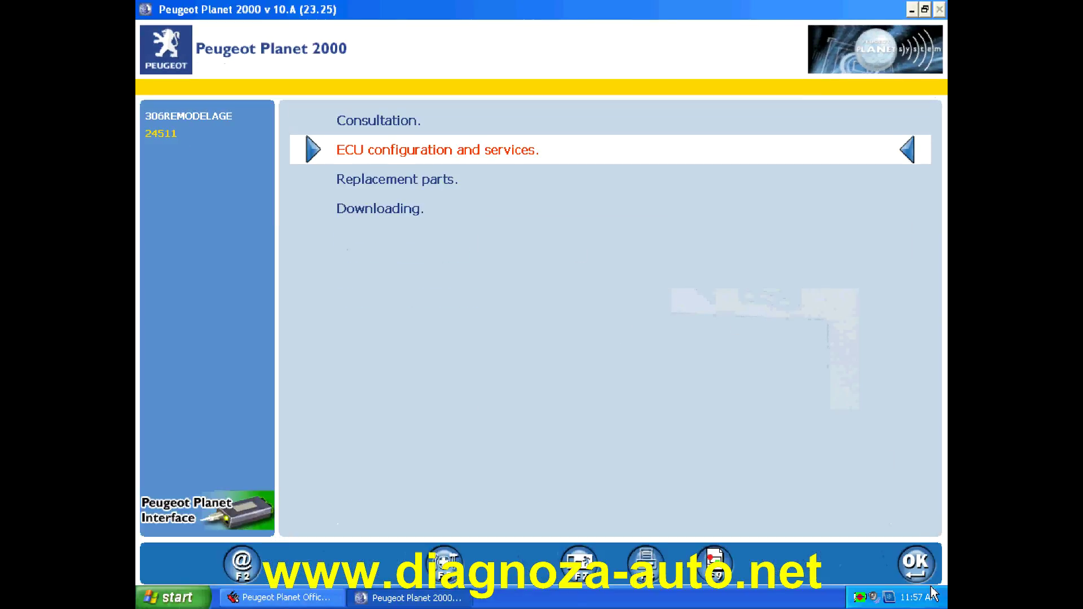
click(916, 569)
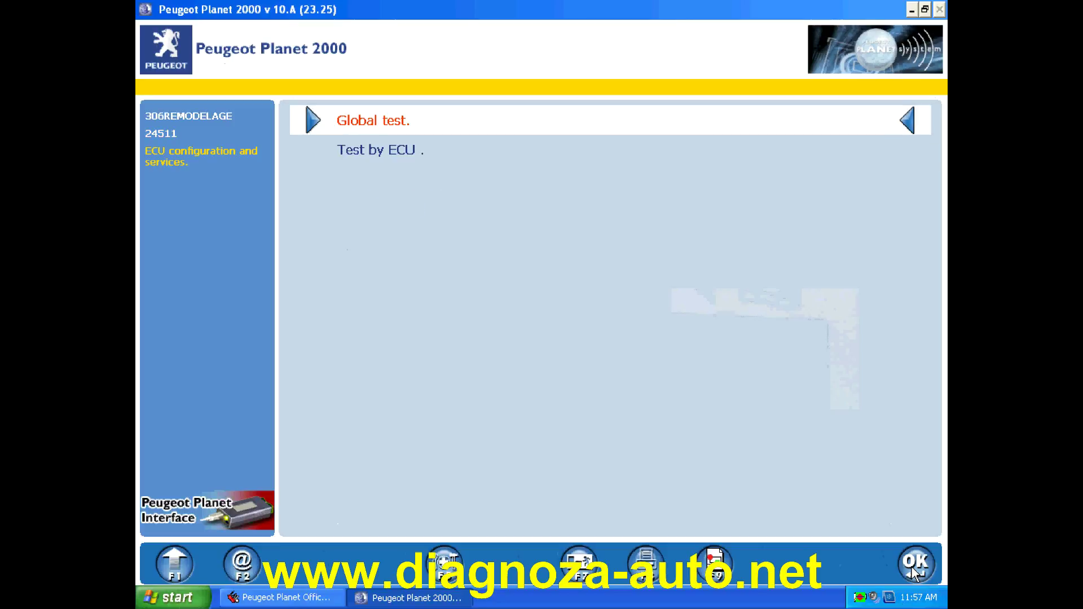
click(405, 155)
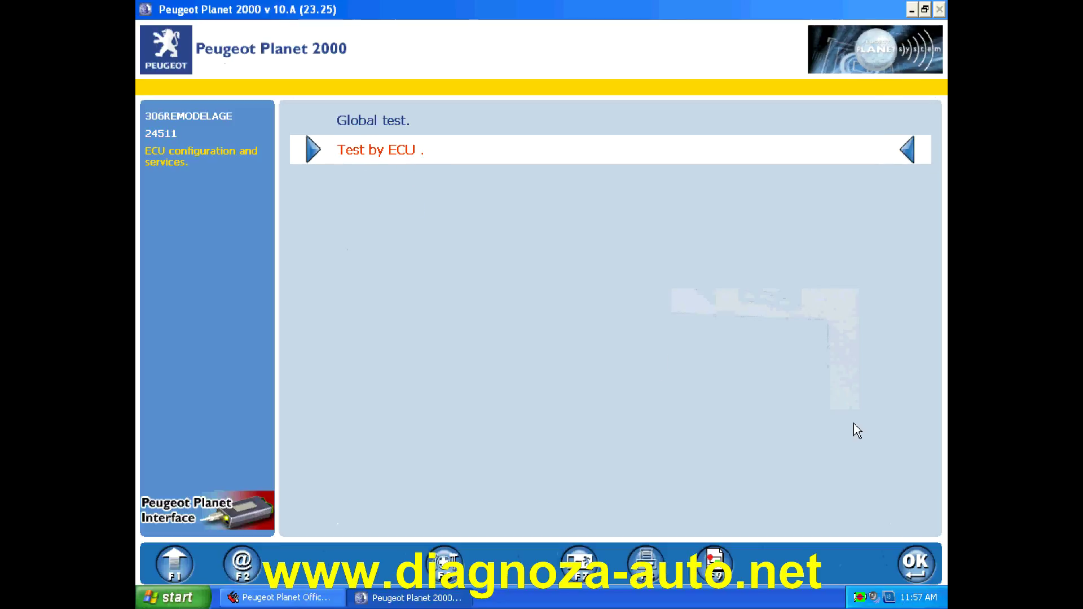
click(915, 564)
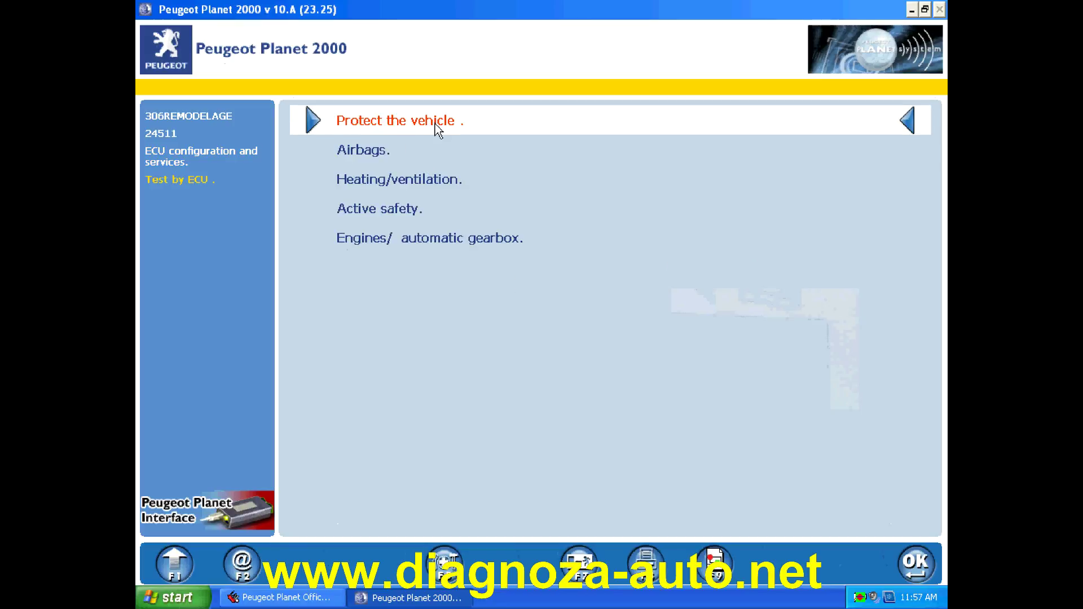
click(397, 237)
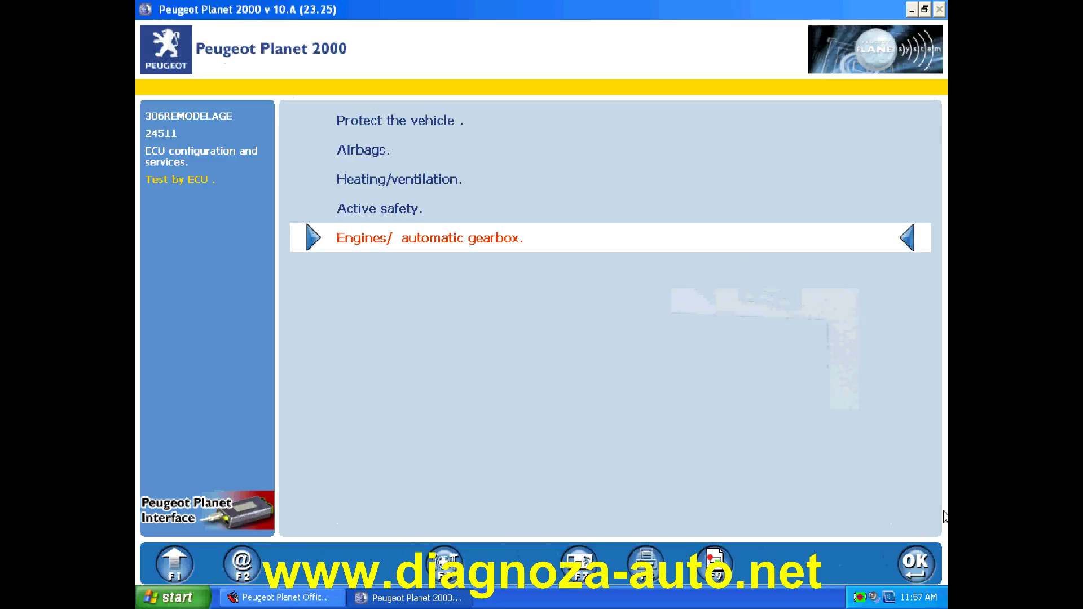
click(917, 564)
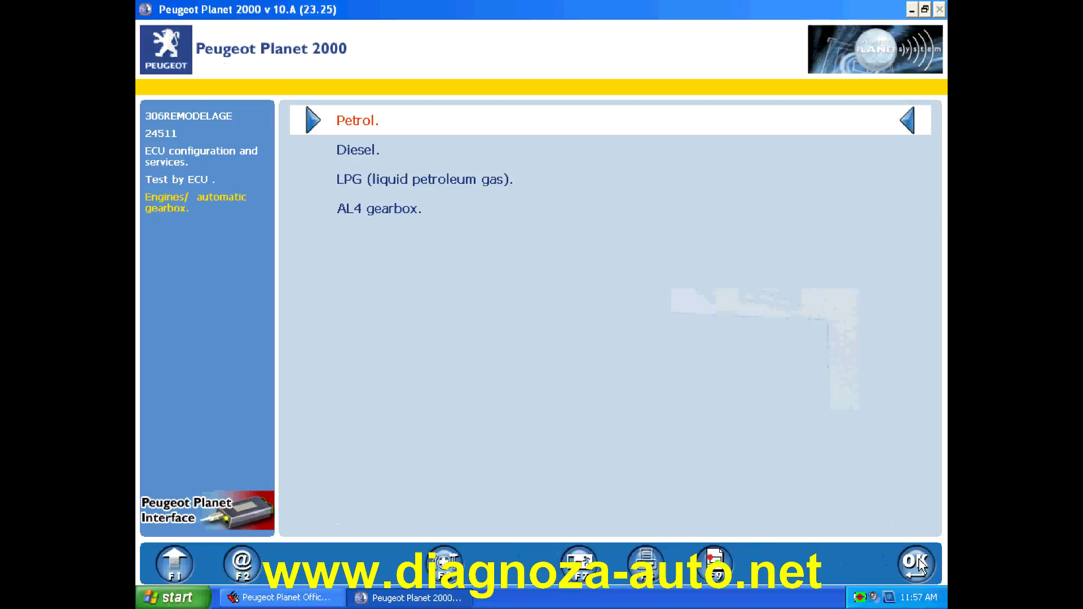
- Pick the Petrol NFT BOSCH M7.4.4 ECU and confirm the ignition and interrogation prompts
click(917, 564)
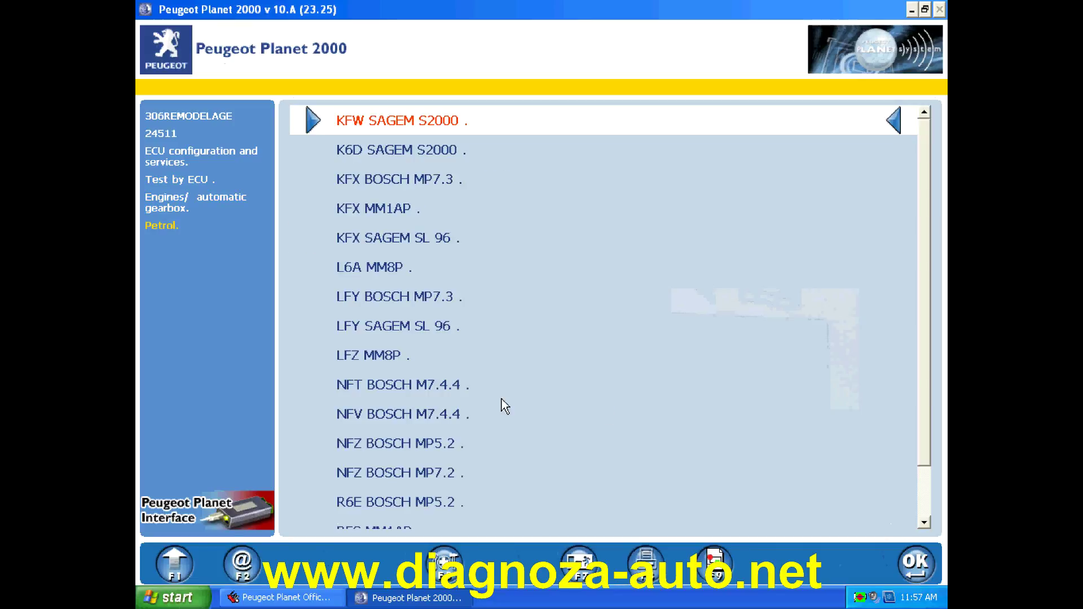
click(410, 389)
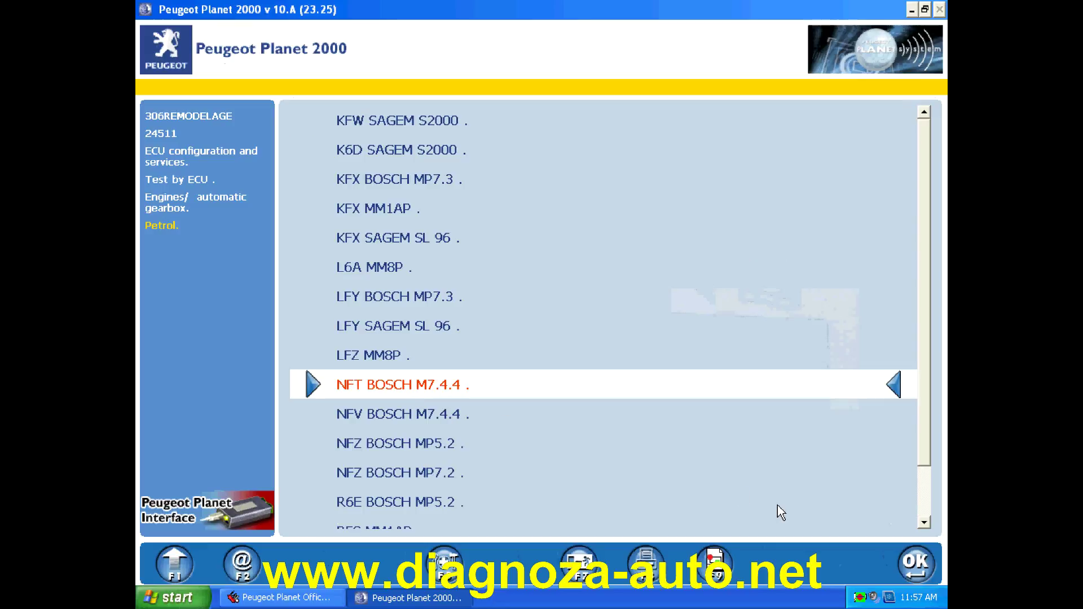
click(915, 564)
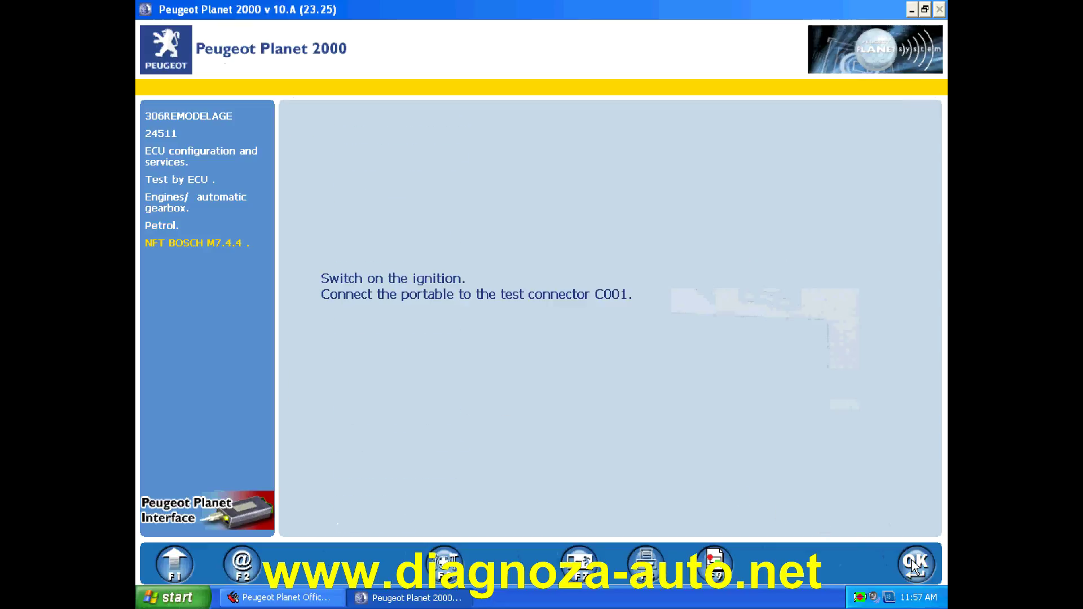
click(915, 564)
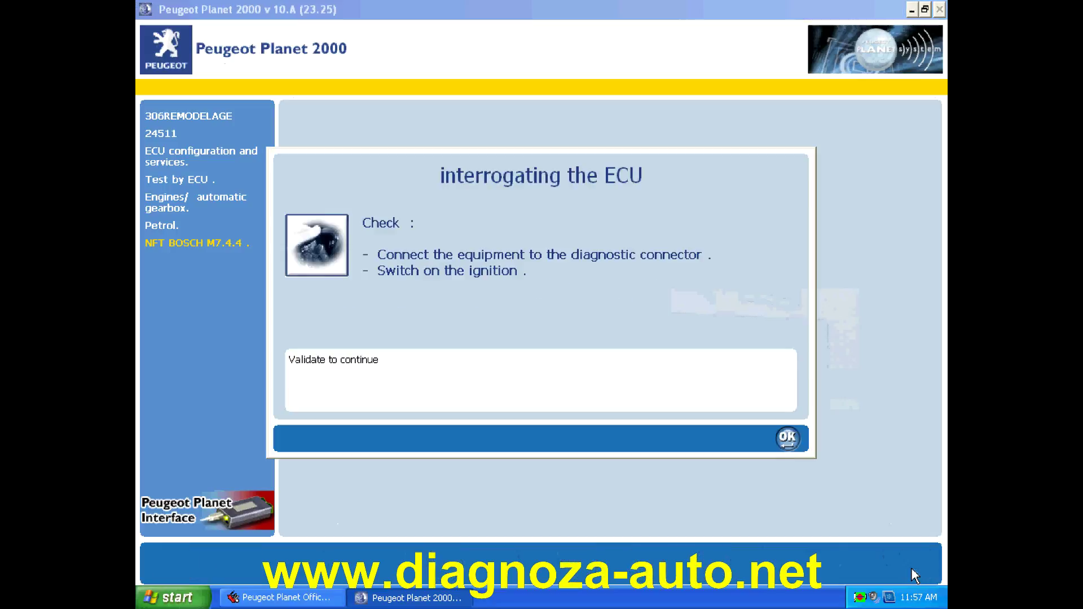
click(788, 438)
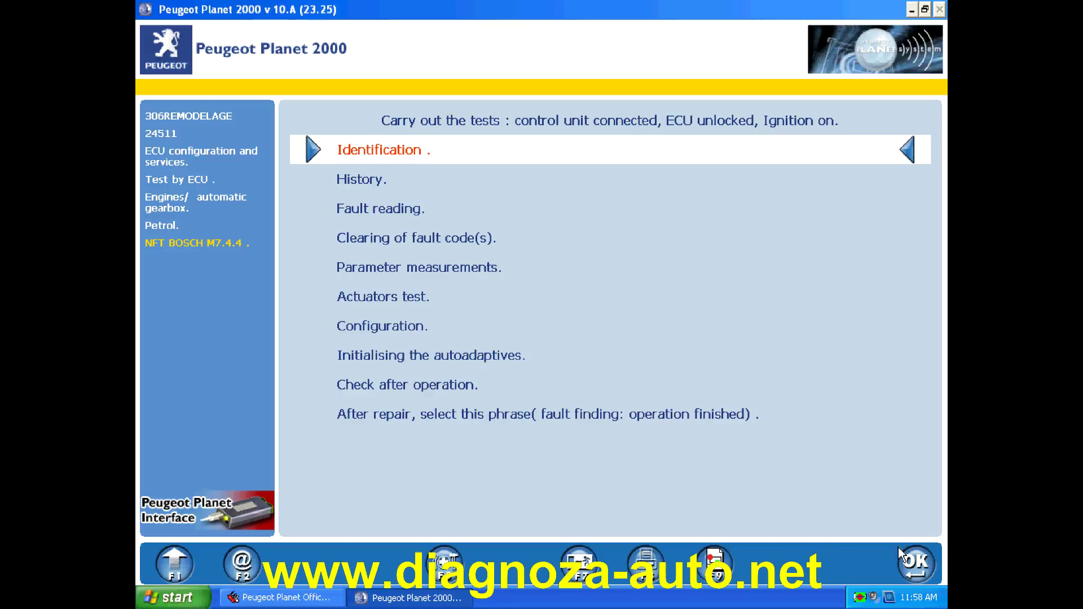
- View the NFT BOSCH M7.4.4 identification, then read the engine fault codes
click(917, 569)
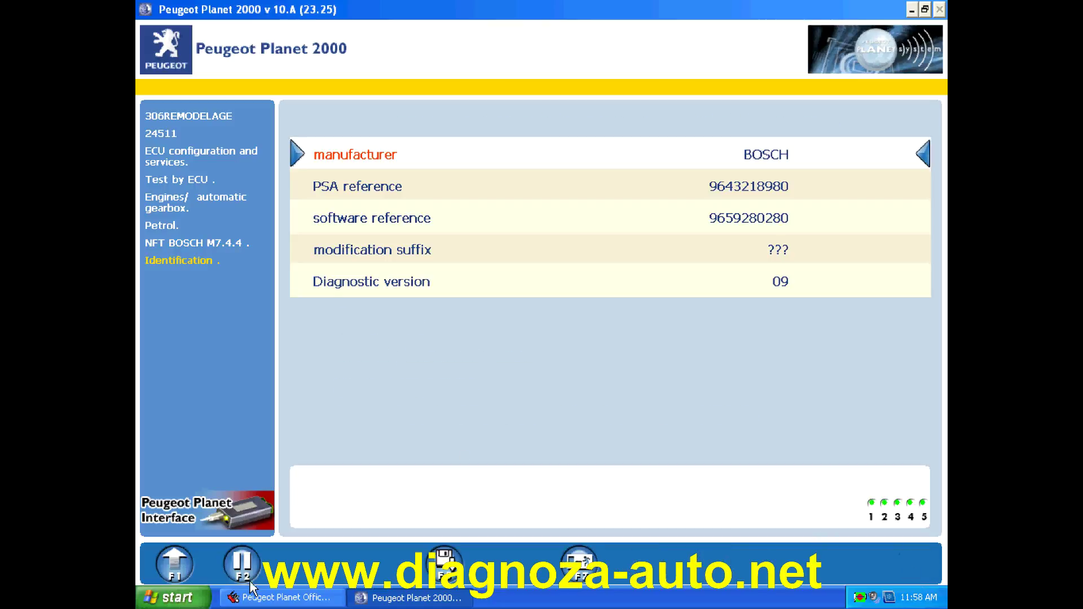
click(176, 566)
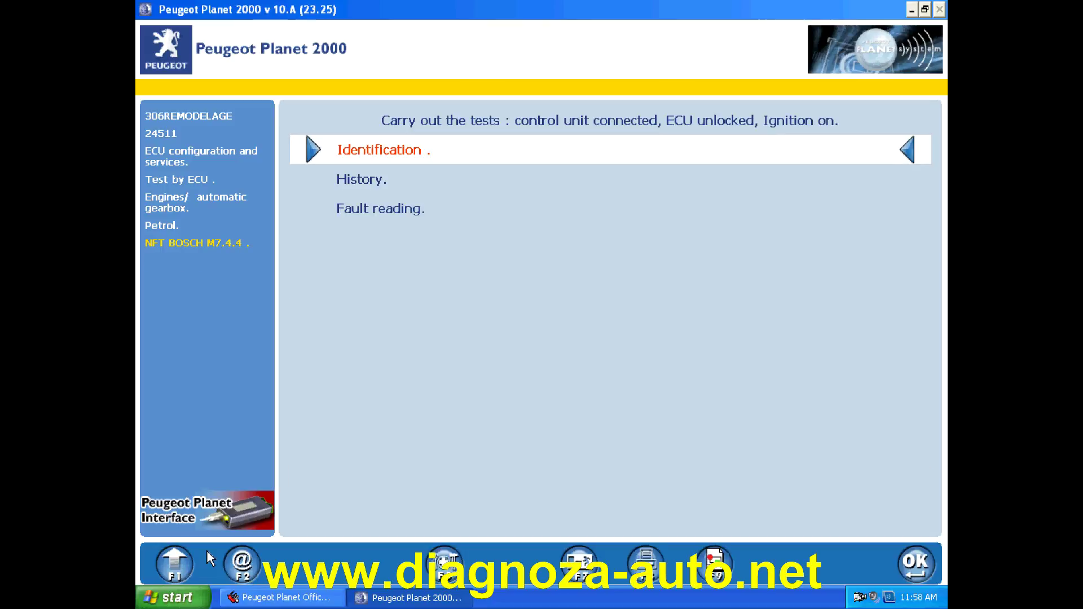
double_click(368, 208)
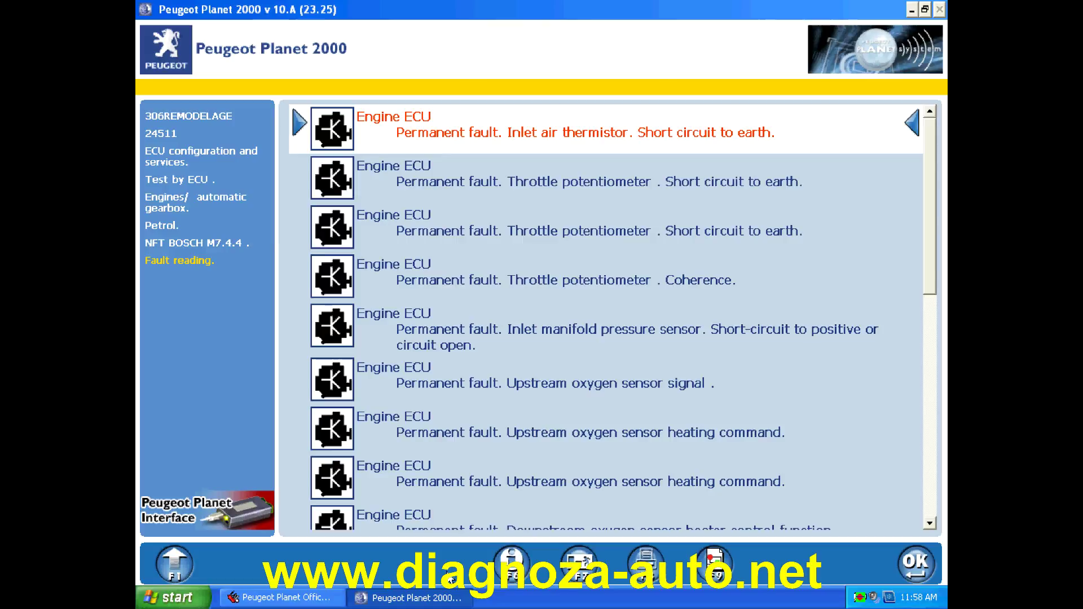
- Exit Peugeot Planet 2000 back to the application selection for the 306
click(582, 567)
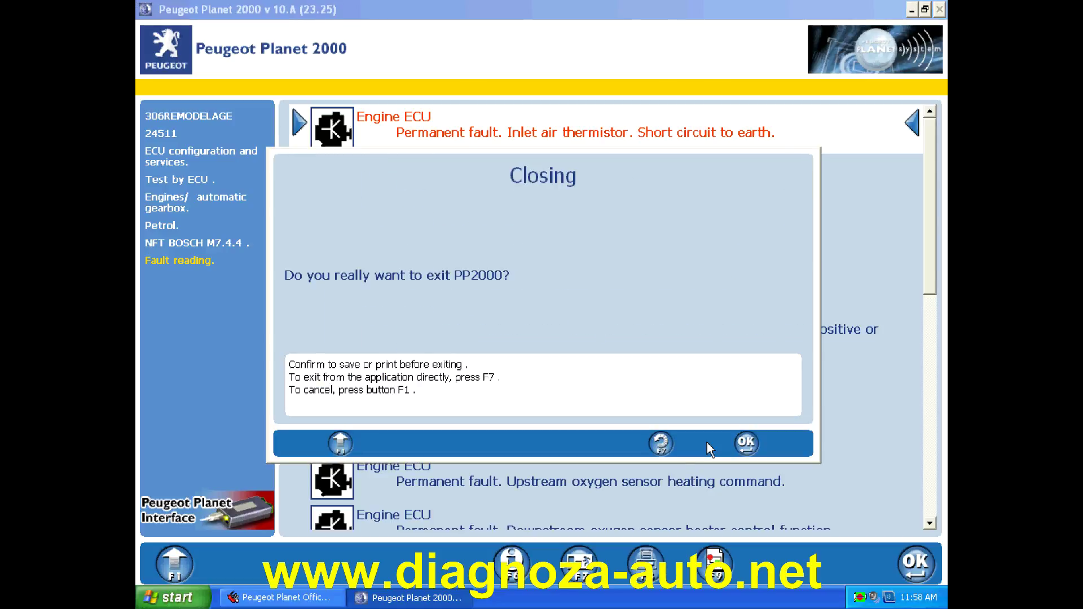
click(747, 445)
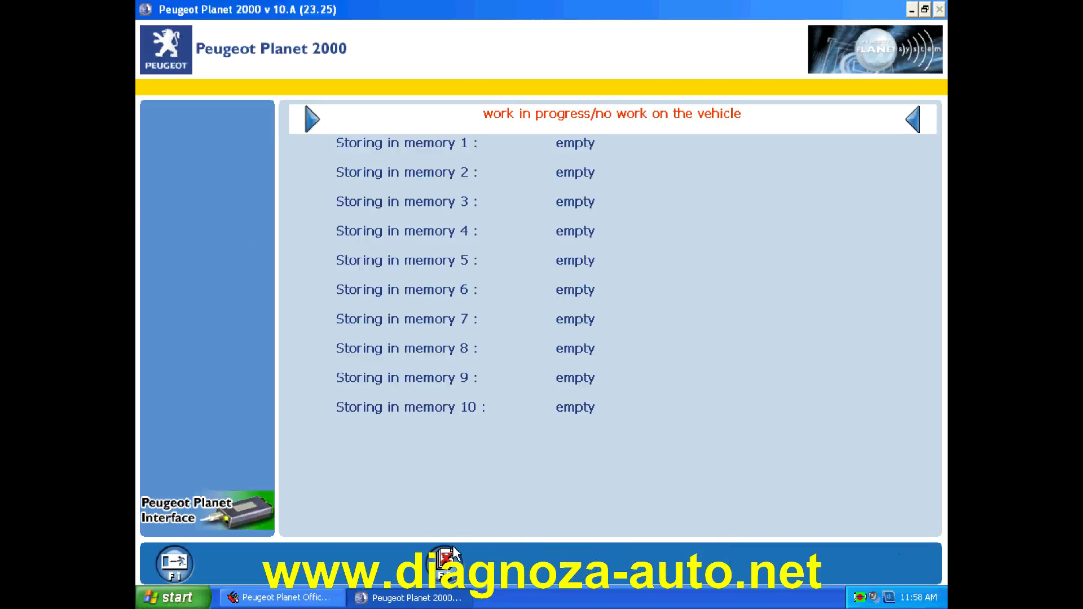
click(175, 569)
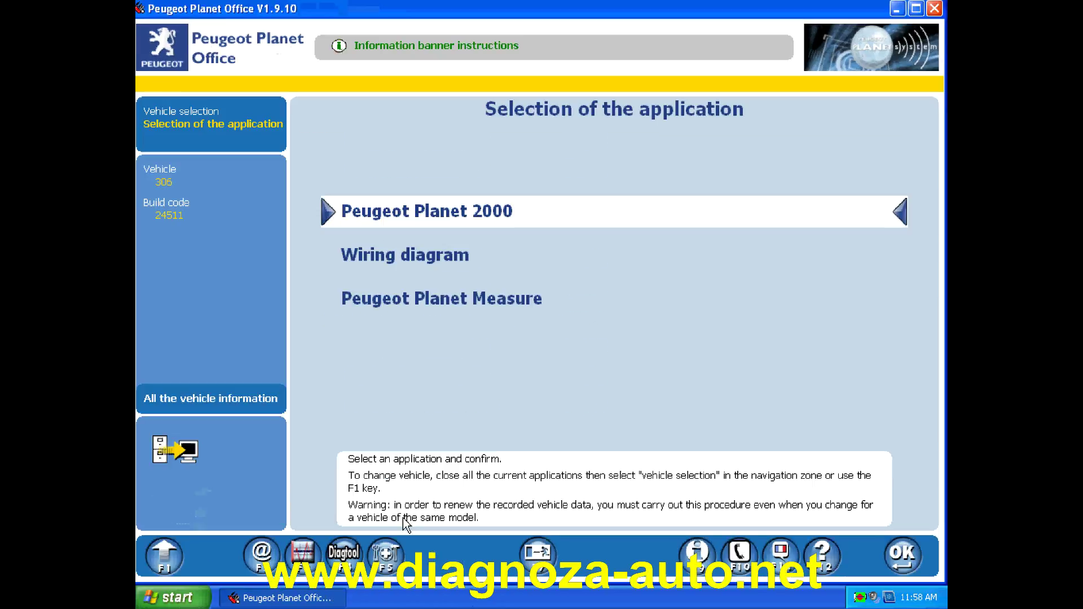